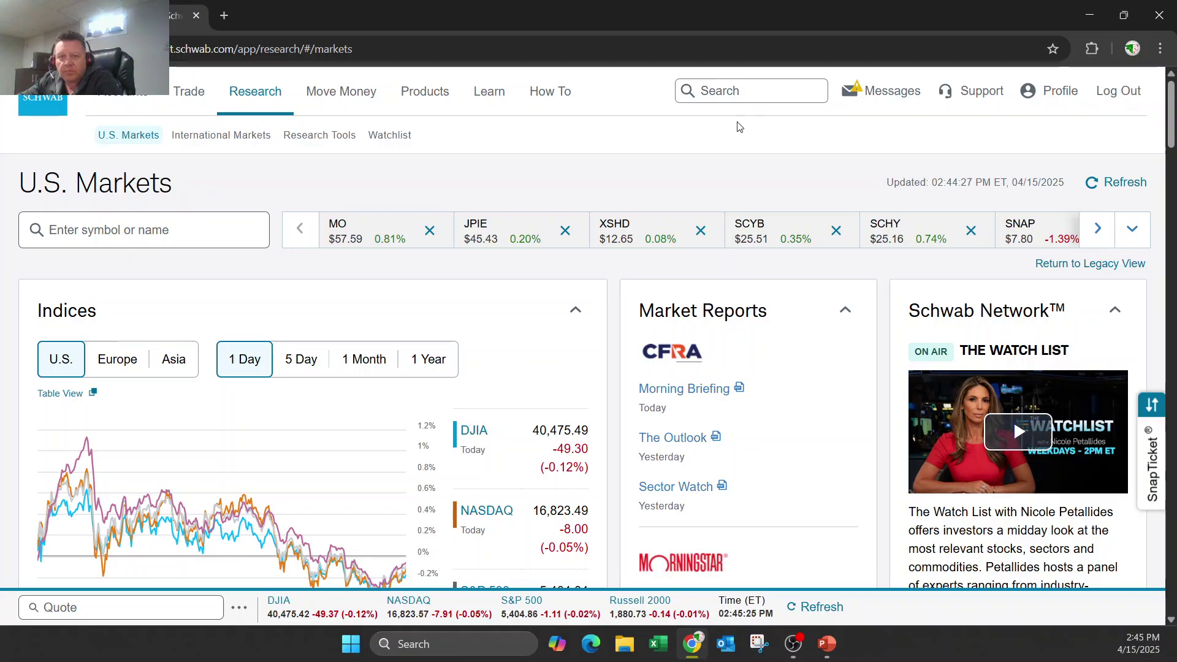
Search the site for the symbol MO and open the Altria Group research page.
{"action": "left_click", "coordinate": [751, 95]}
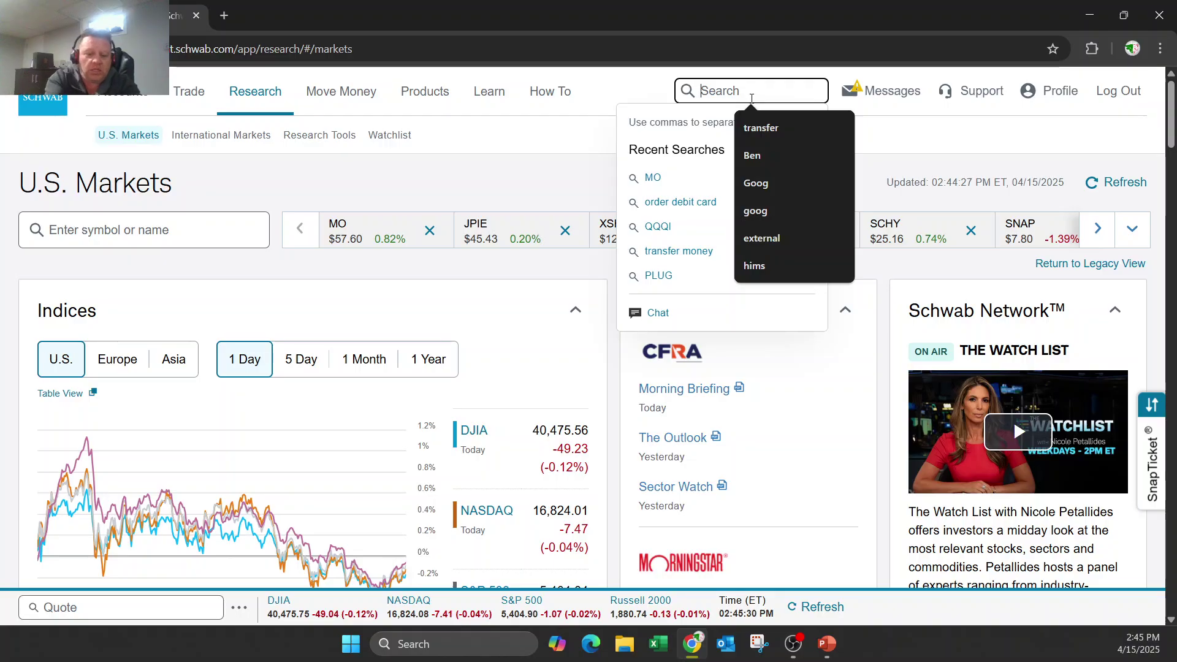
{"action": "type", "text": "Mo"}
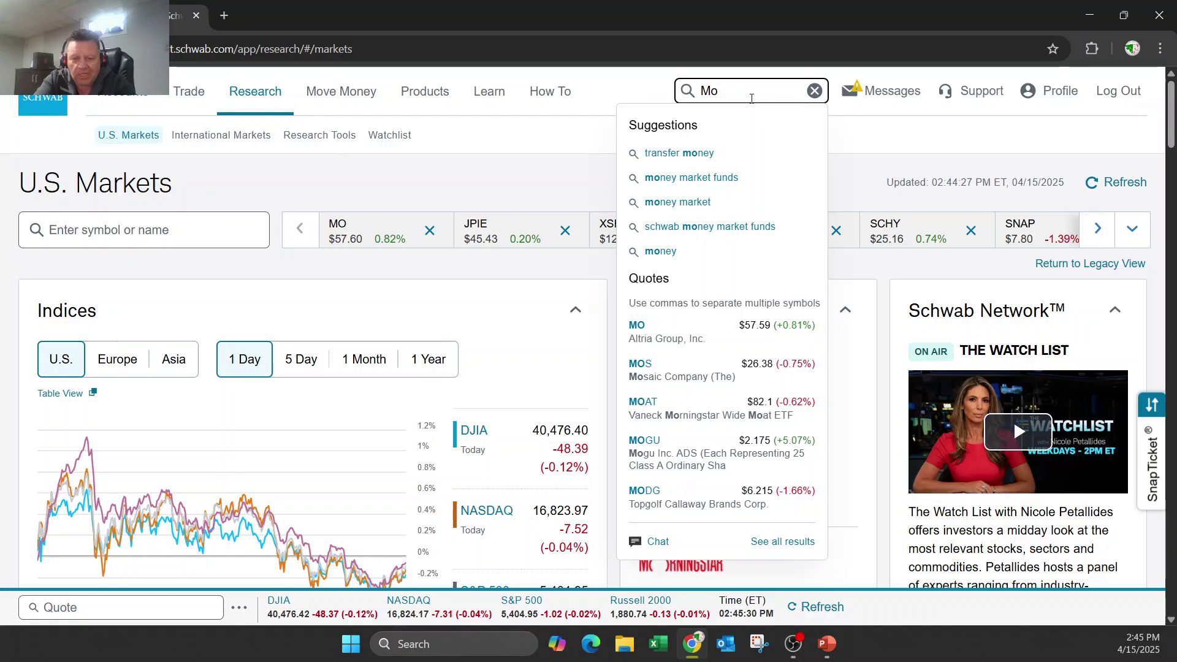
{"action": "key", "text": "Return"}
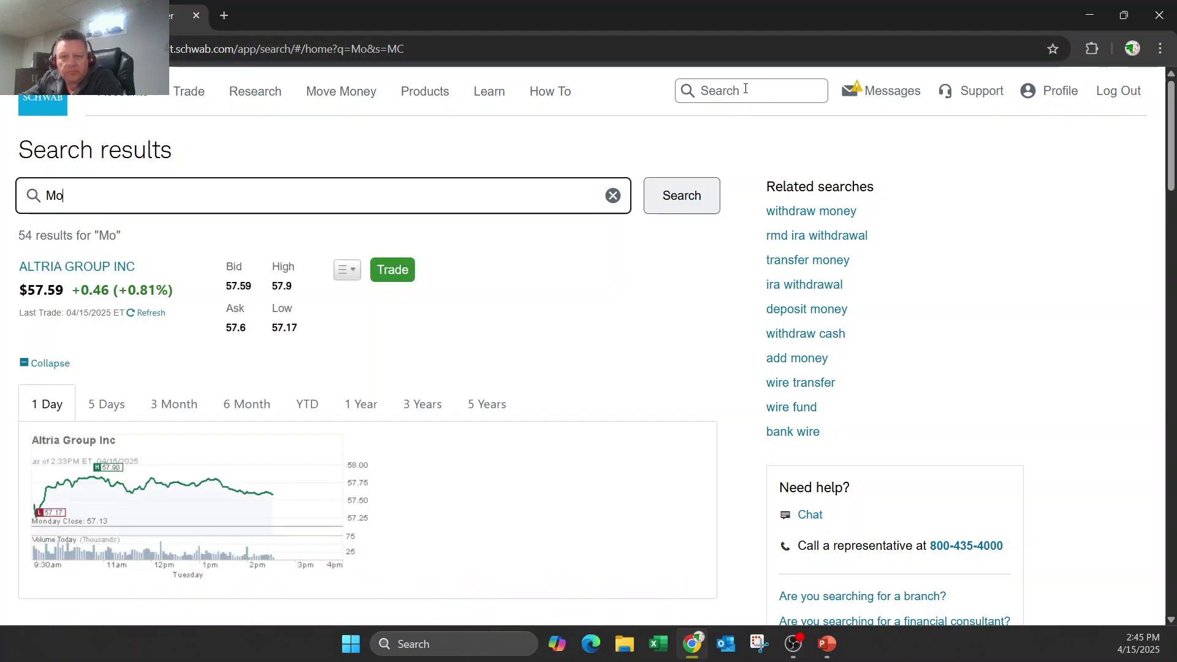
{"action": "left_click", "coordinate": [745, 90]}
{"action": "left_click", "coordinate": [664, 92]}
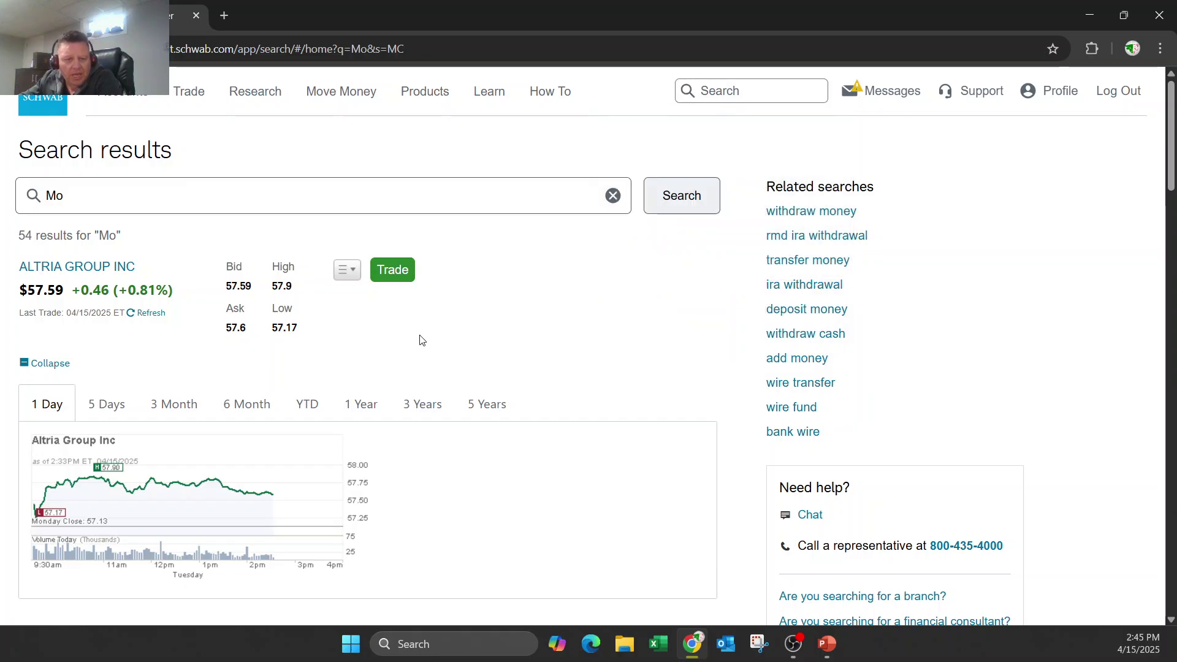
{"action": "left_click", "coordinate": [68, 268]}
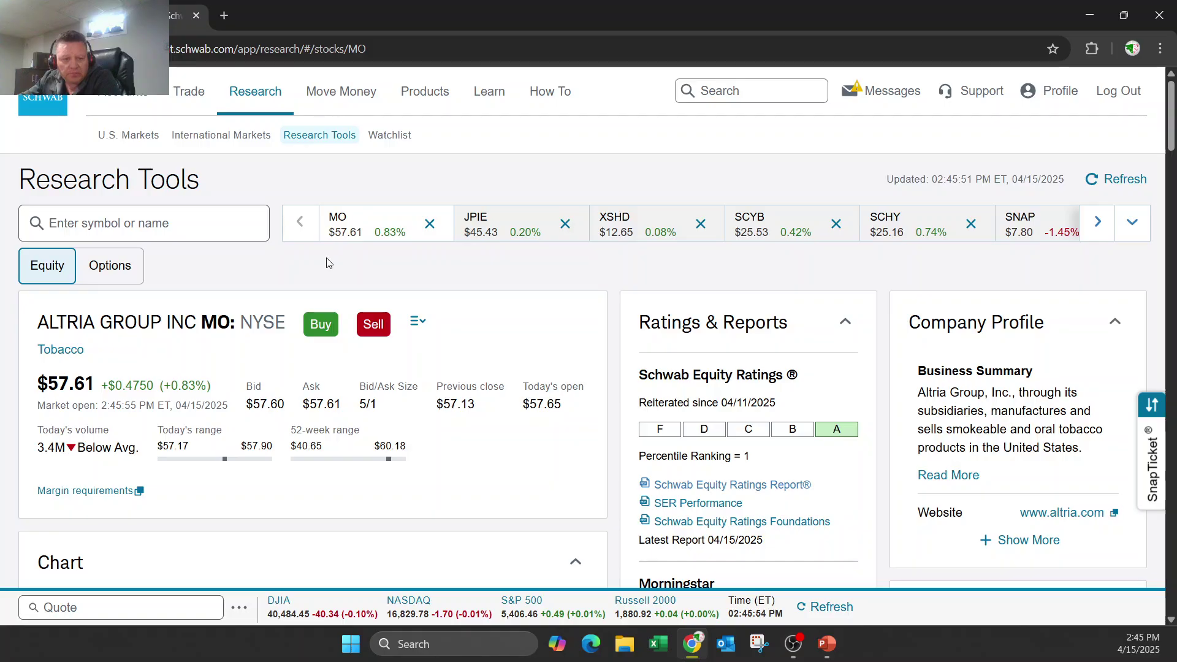
Examine Altria's quote details, price chart, news and dividend information on the research page.
{"action": "scroll", "coordinate": [326, 263], "scroll_direction": "down", "scroll_amount": 1}
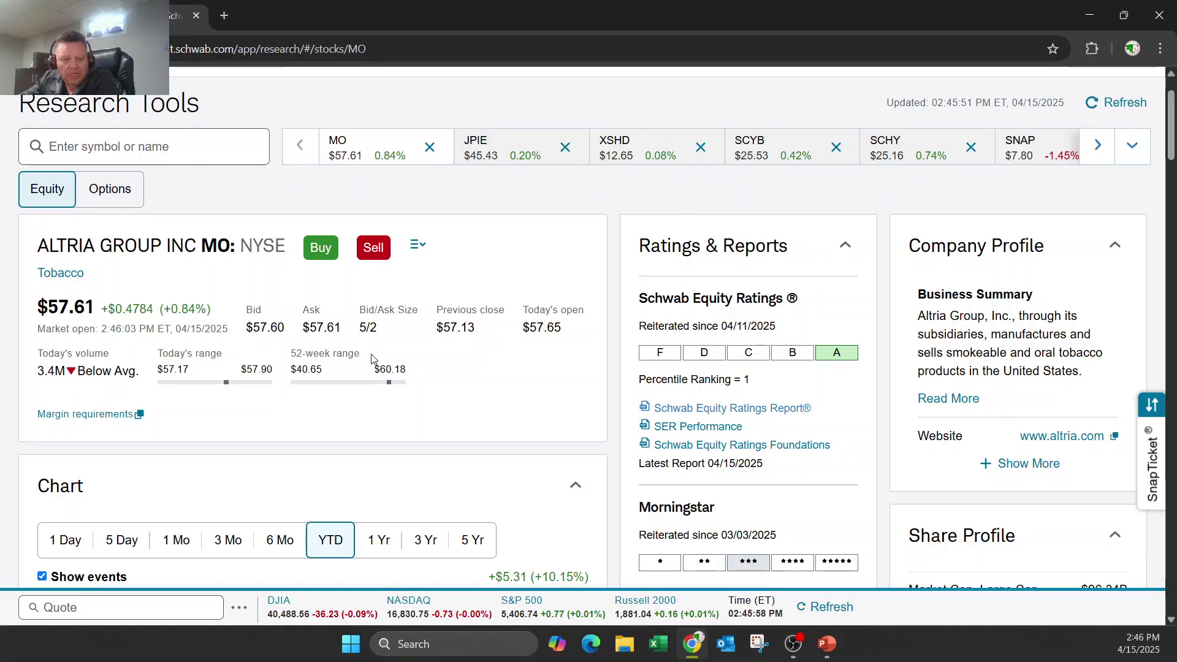
{"action": "scroll", "coordinate": [371, 358], "scroll_direction": "down", "scroll_amount": 4}
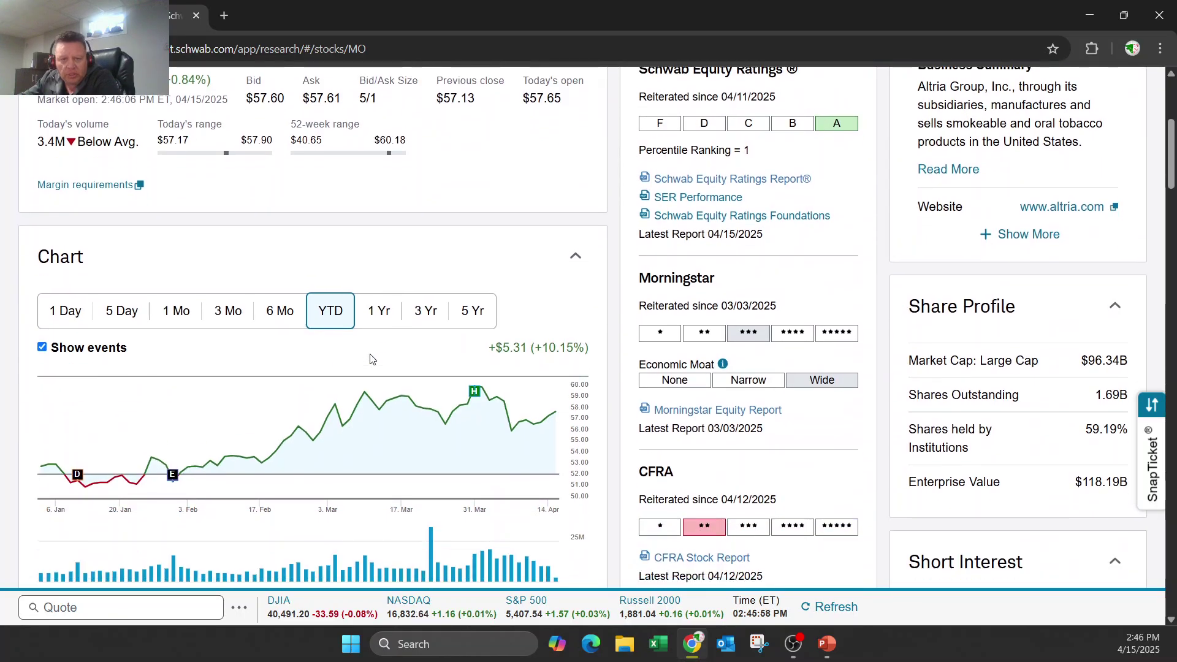
{"action": "scroll", "coordinate": [371, 358], "scroll_direction": "down", "scroll_amount": 3}
{"action": "scroll", "coordinate": [368, 359], "scroll_direction": "down", "scroll_amount": 6}
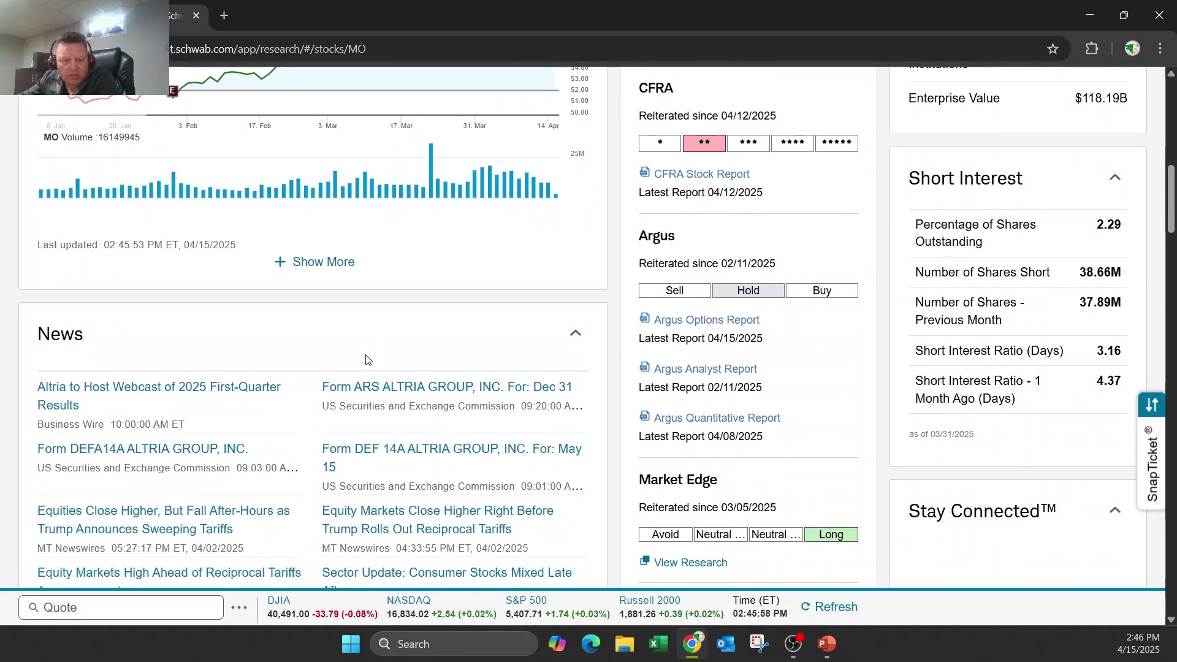
{"action": "scroll", "coordinate": [366, 360], "scroll_direction": "up", "scroll_amount": 5}
{"action": "scroll", "coordinate": [366, 360], "scroll_direction": "down", "scroll_amount": 5}
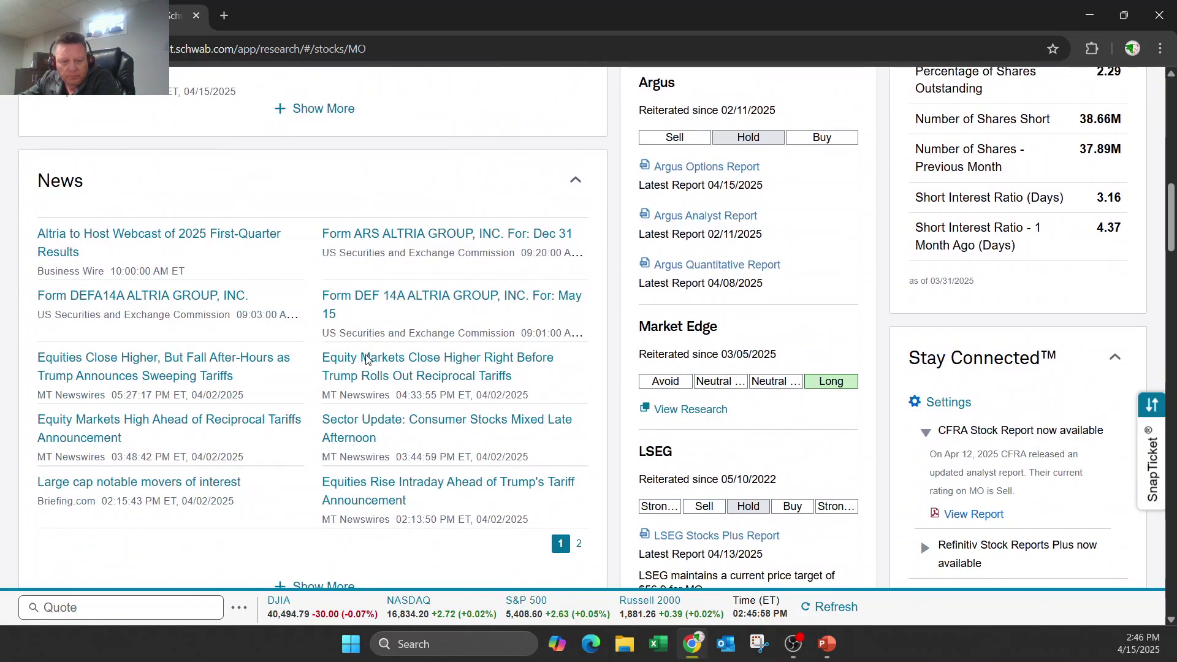
{"action": "scroll", "coordinate": [366, 359], "scroll_direction": "down", "scroll_amount": 6}
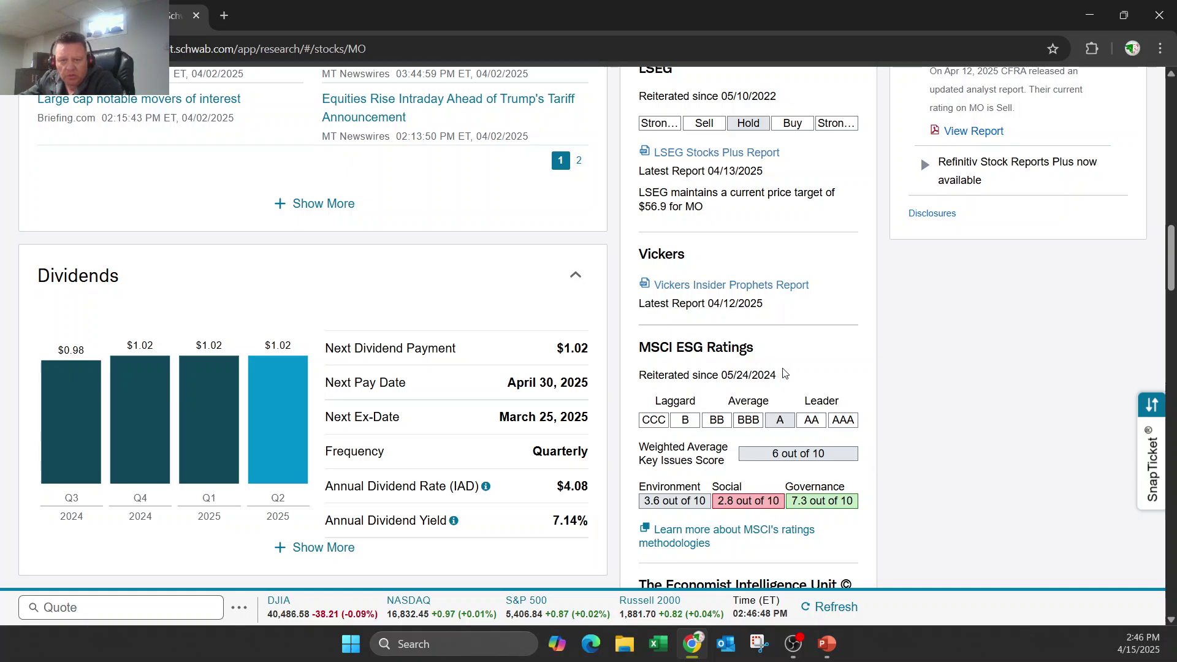
Review Altria's analyst ratings and reports, company profile, share profile and short interest figures.
{"action": "scroll", "coordinate": [785, 372], "scroll_direction": "up", "scroll_amount": 3}
{"action": "scroll", "coordinate": [784, 373], "scroll_direction": "up", "scroll_amount": 5}
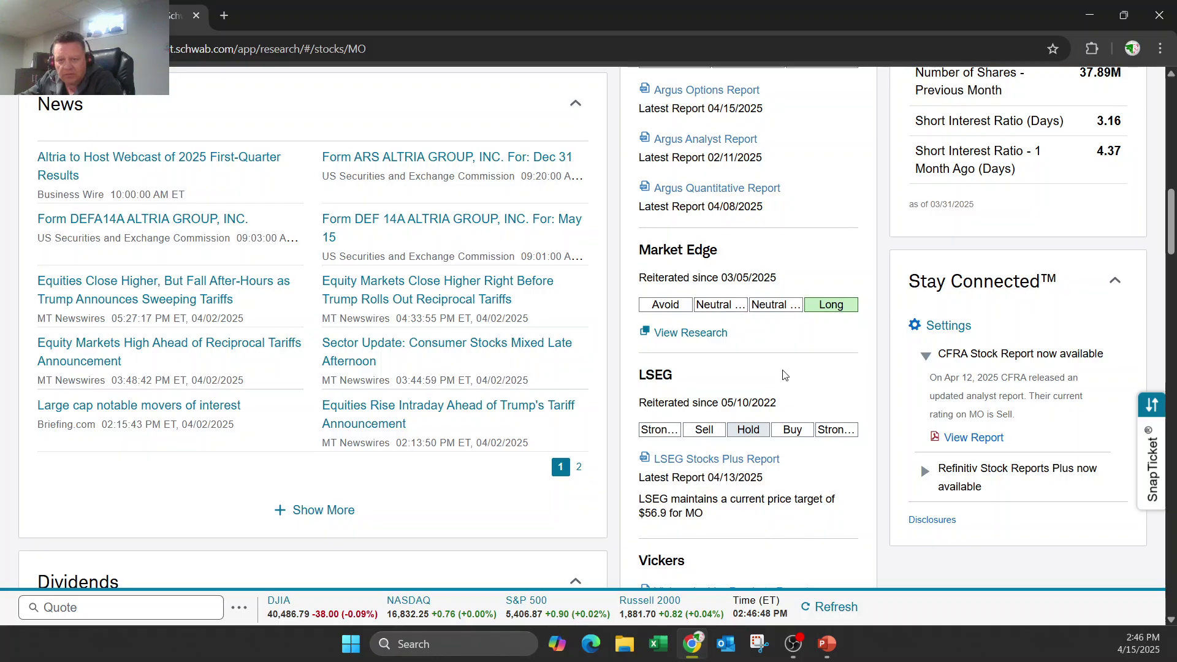
{"action": "scroll", "coordinate": [783, 374], "scroll_direction": "up", "scroll_amount": 8}
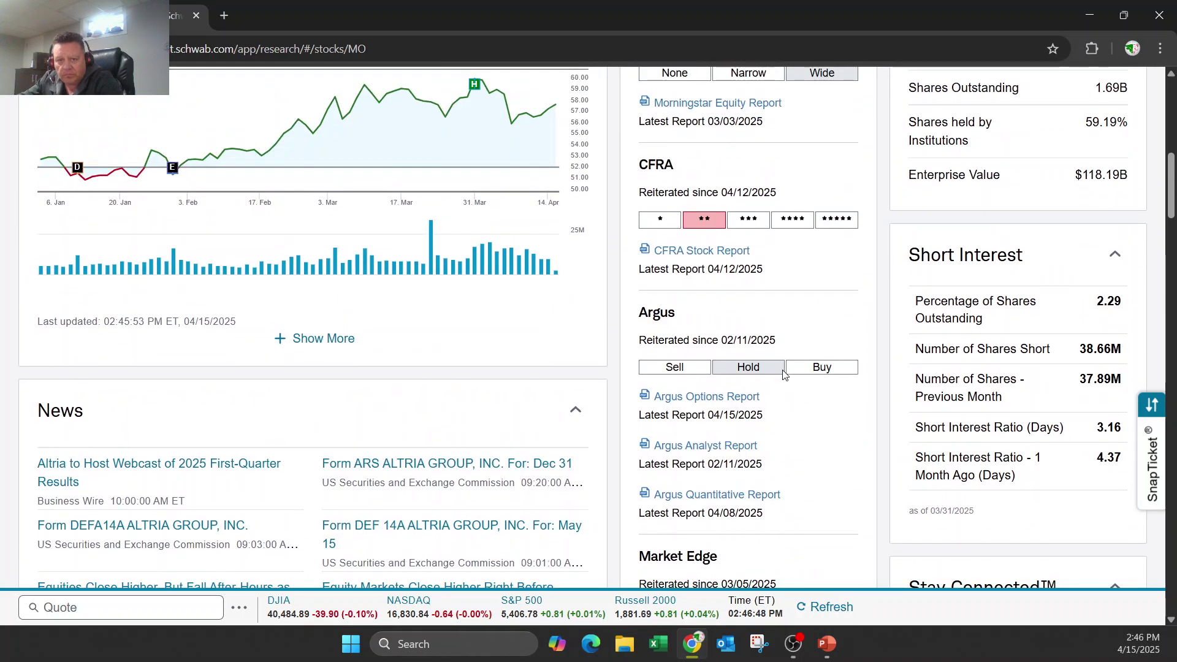
{"action": "scroll", "coordinate": [783, 375], "scroll_direction": "up", "scroll_amount": 1}
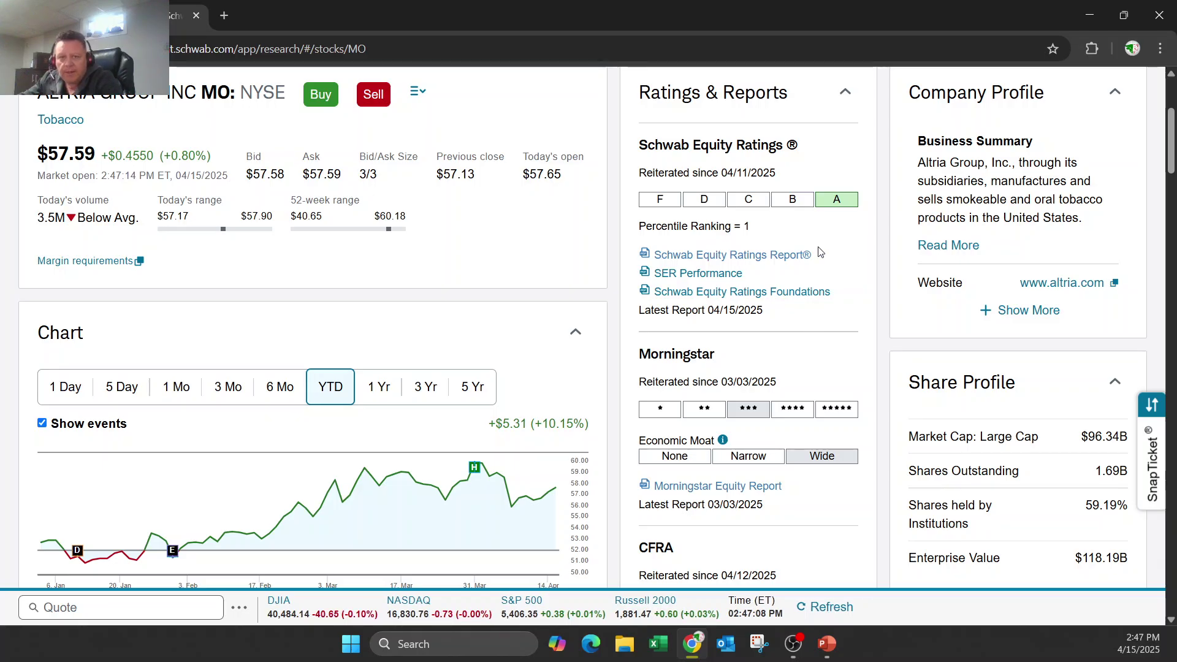
{"action": "scroll", "coordinate": [821, 257], "scroll_direction": "up", "scroll_amount": 1}
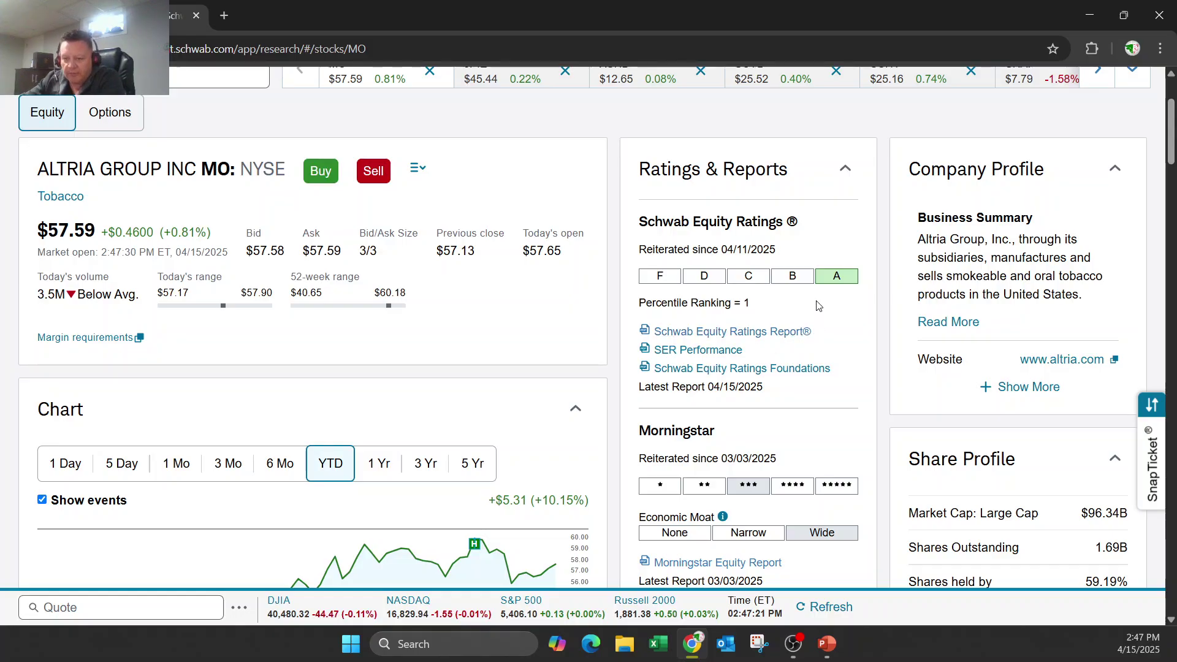
{"action": "scroll", "coordinate": [814, 305], "scroll_direction": "down", "scroll_amount": 1}
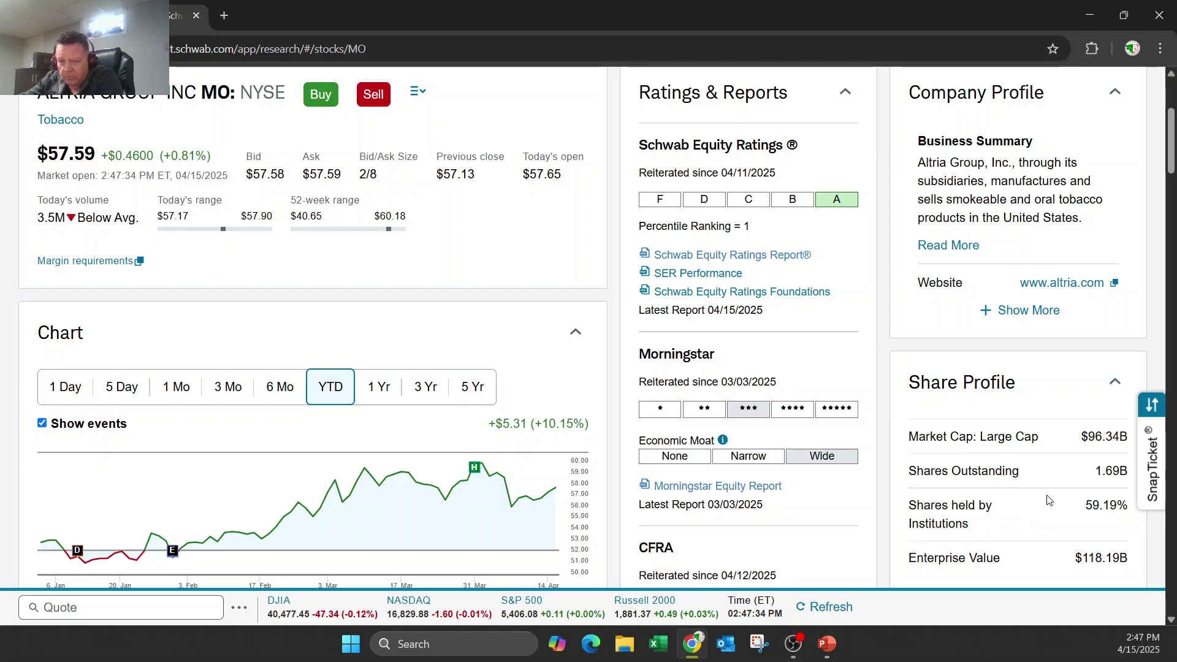
{"action": "scroll", "coordinate": [1064, 442], "scroll_direction": "down", "scroll_amount": 5}
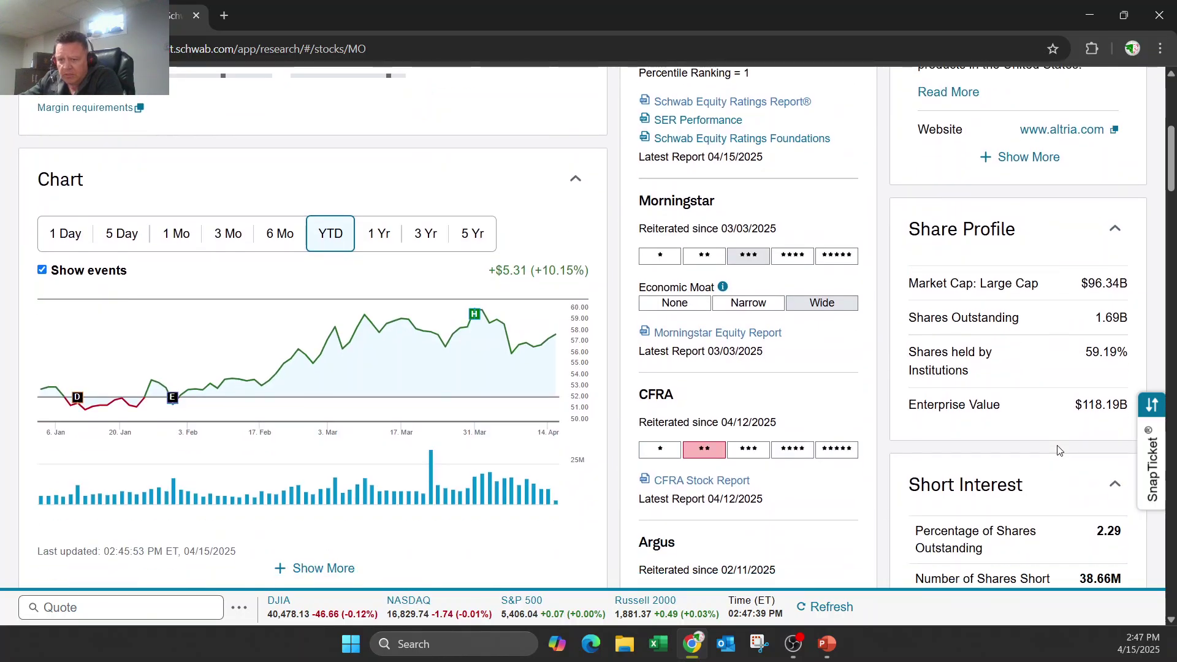
{"action": "scroll", "coordinate": [1058, 451], "scroll_direction": "up", "scroll_amount": 8}
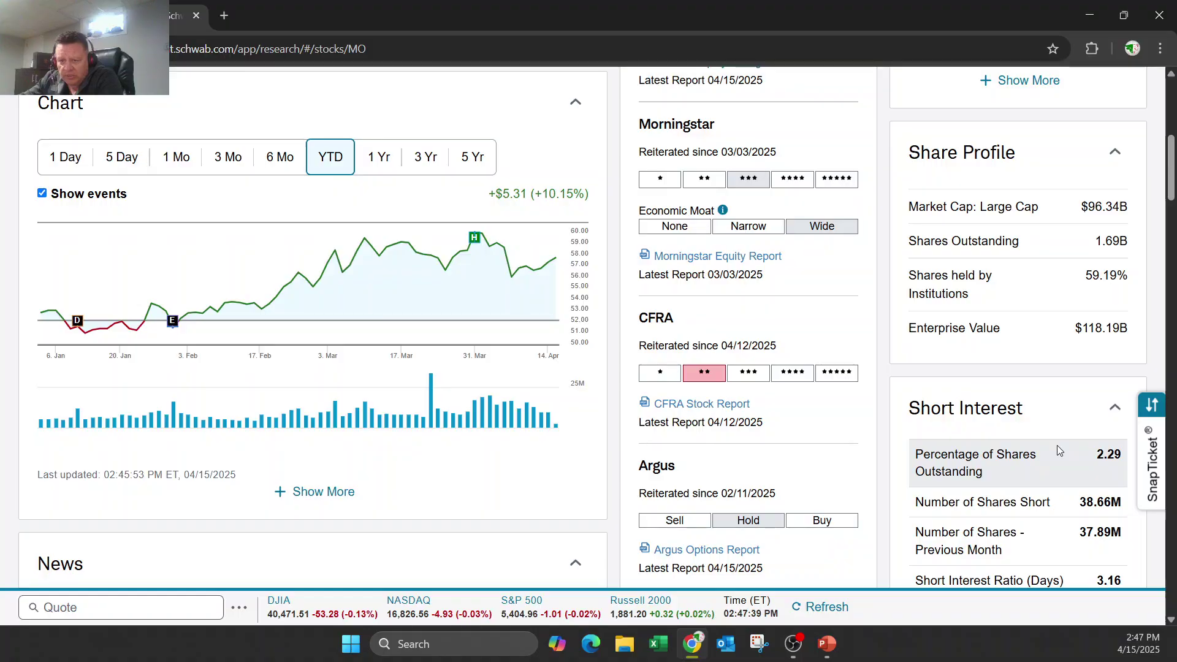
{"action": "scroll", "coordinate": [1058, 451], "scroll_direction": "up", "scroll_amount": 1}
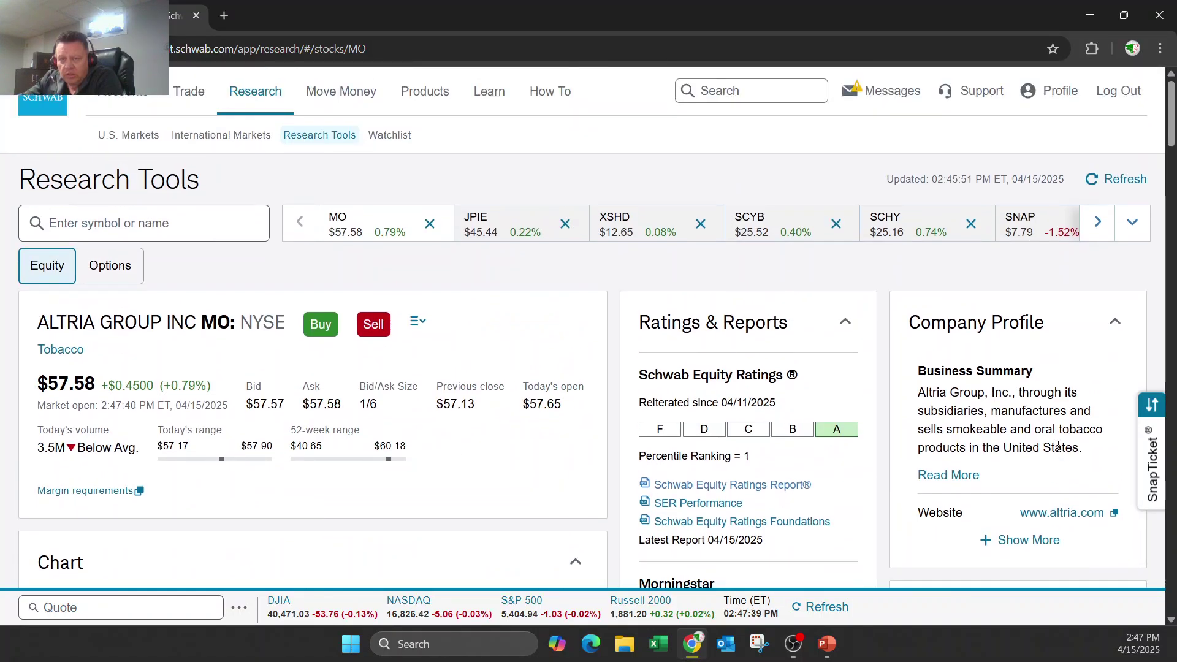
{"action": "left_click", "coordinate": [730, 91]}
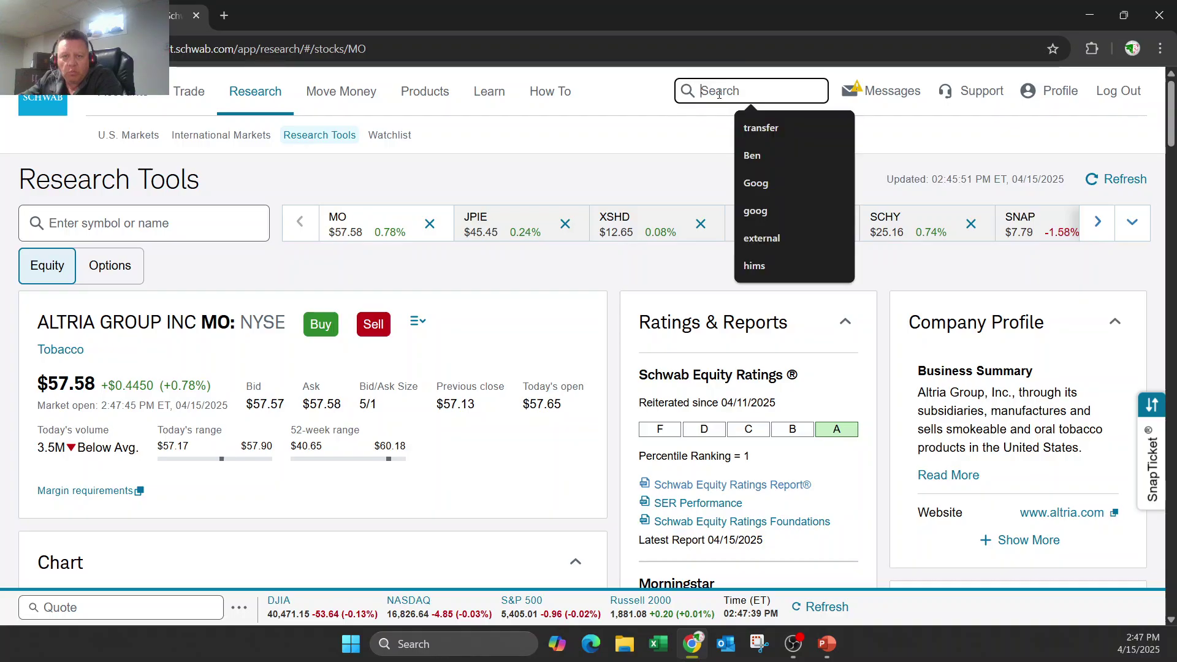
{"action": "left_click", "coordinate": [515, 196]}
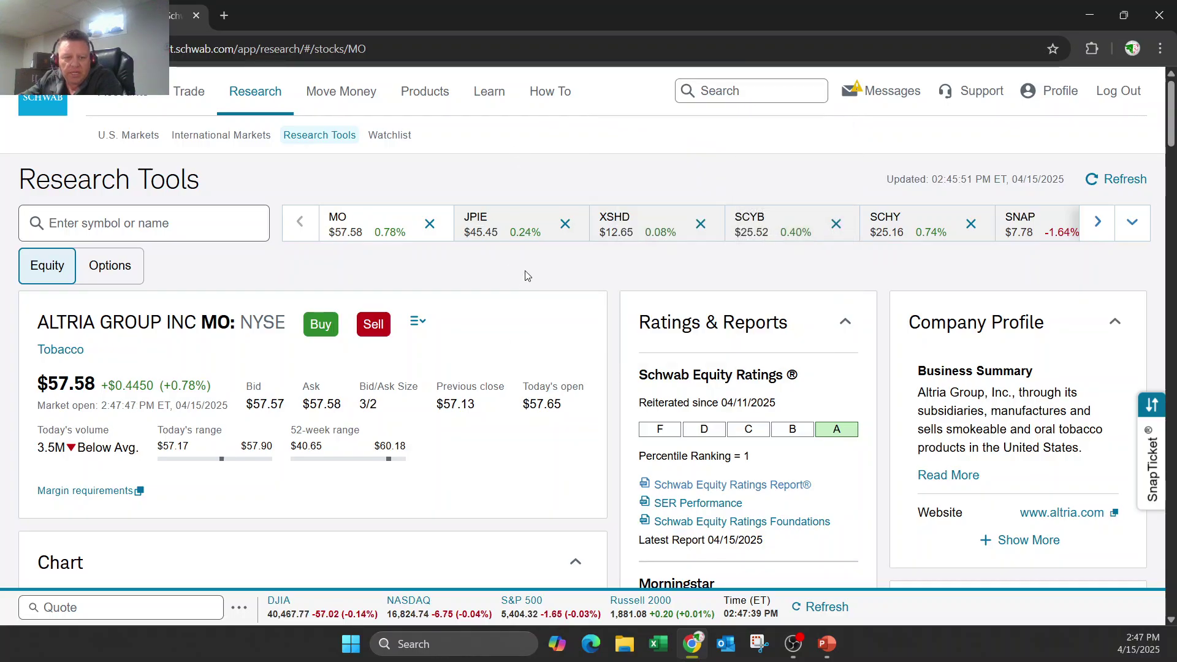
Open a buy order ticket for MO and keep the action set to Buy.
{"action": "left_click", "coordinate": [325, 329]}
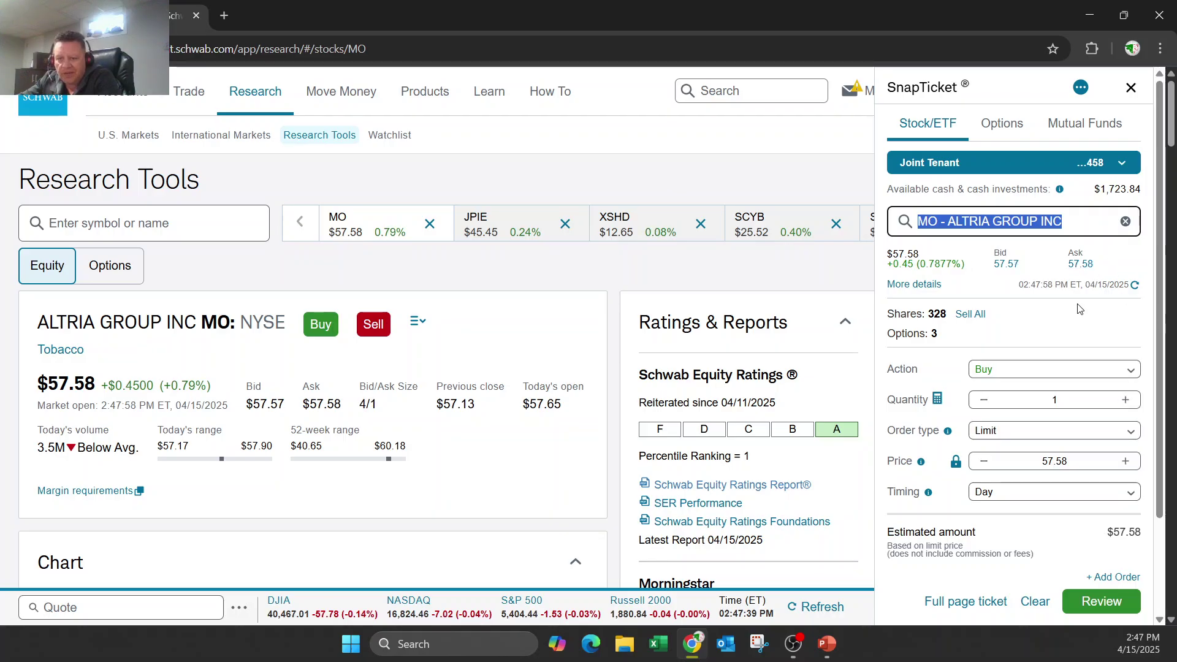
{"action": "left_click", "coordinate": [1045, 317]}
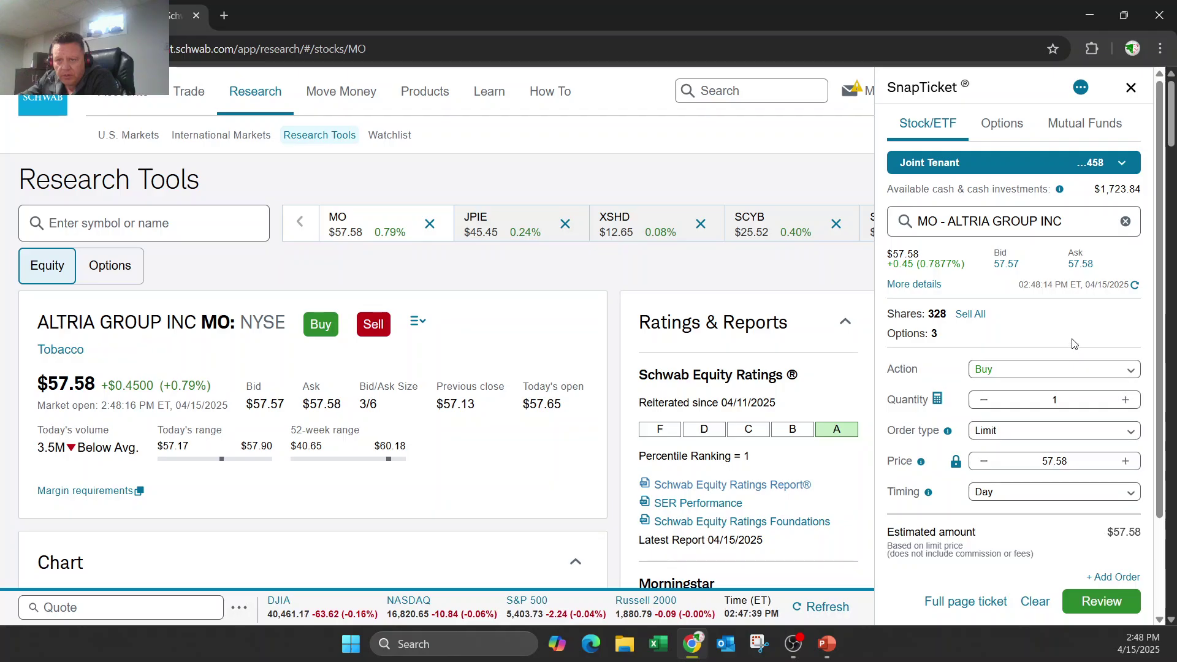
{"action": "scroll", "coordinate": [1073, 344], "scroll_direction": "down", "scroll_amount": 1}
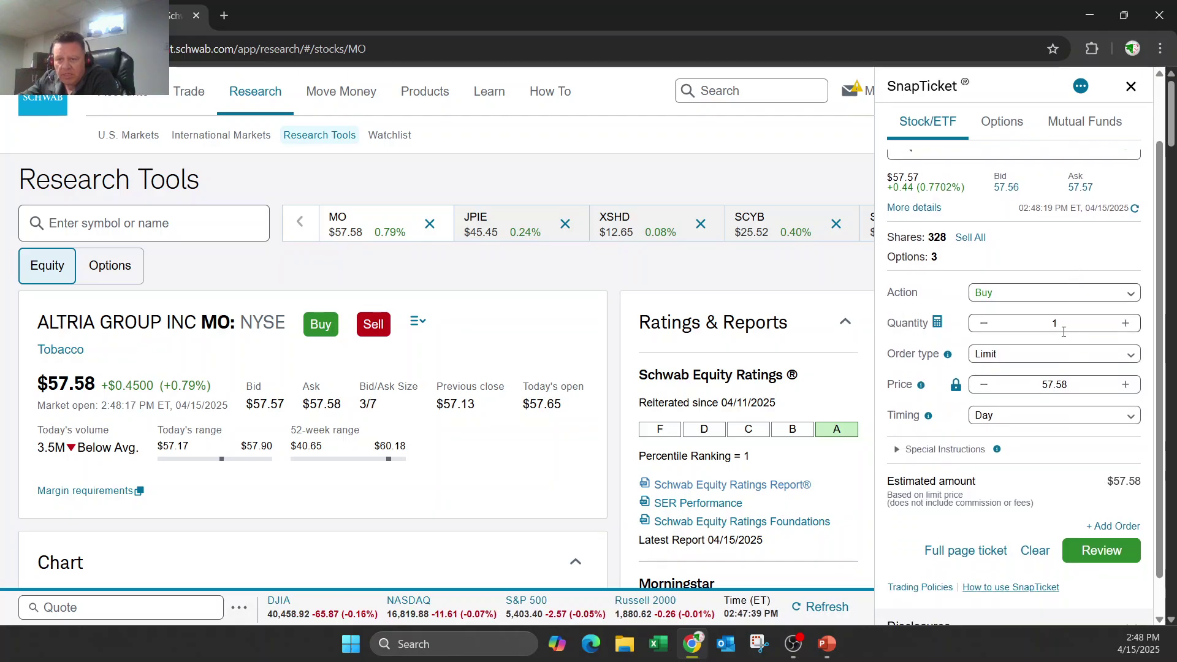
{"action": "left_click", "coordinate": [1133, 295]}
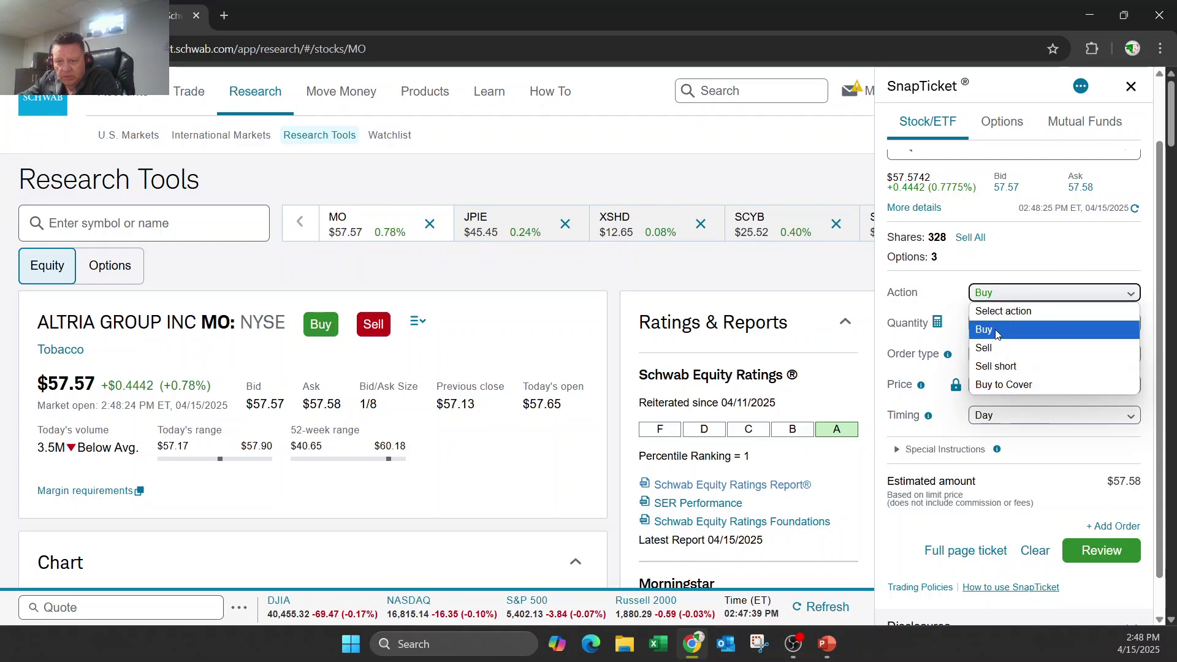
{"action": "left_click", "coordinate": [1066, 329]}
{"action": "scroll", "coordinate": [1072, 274], "scroll_direction": "down", "scroll_amount": 1}
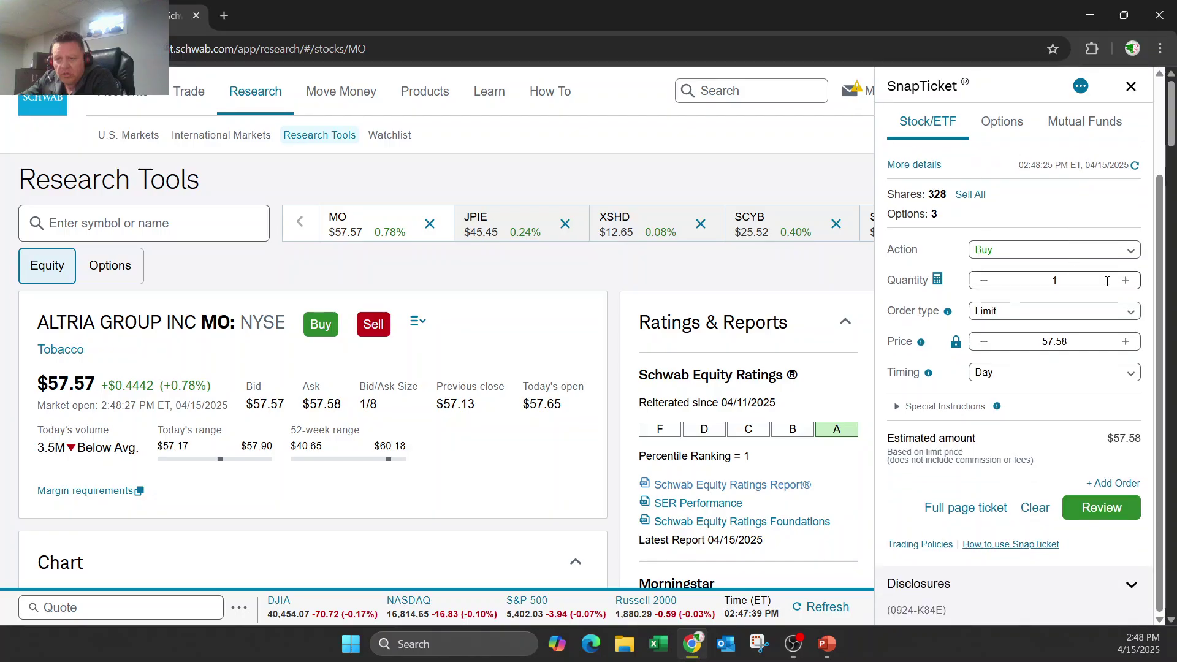
Raise the order quantity to 3 shares and return it to 1.
{"action": "left_click", "coordinate": [1124, 282]}
{"action": "left_click", "coordinate": [1125, 282]}
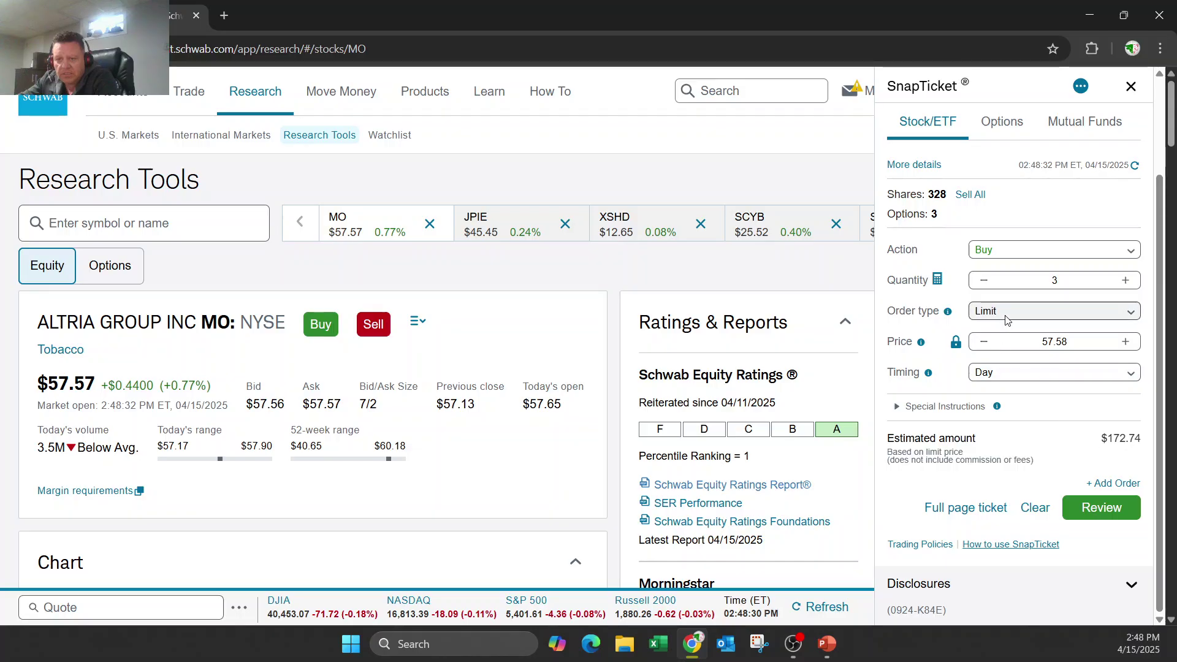
{"action": "left_click", "coordinate": [984, 280]}
{"action": "left_click", "coordinate": [984, 280]}
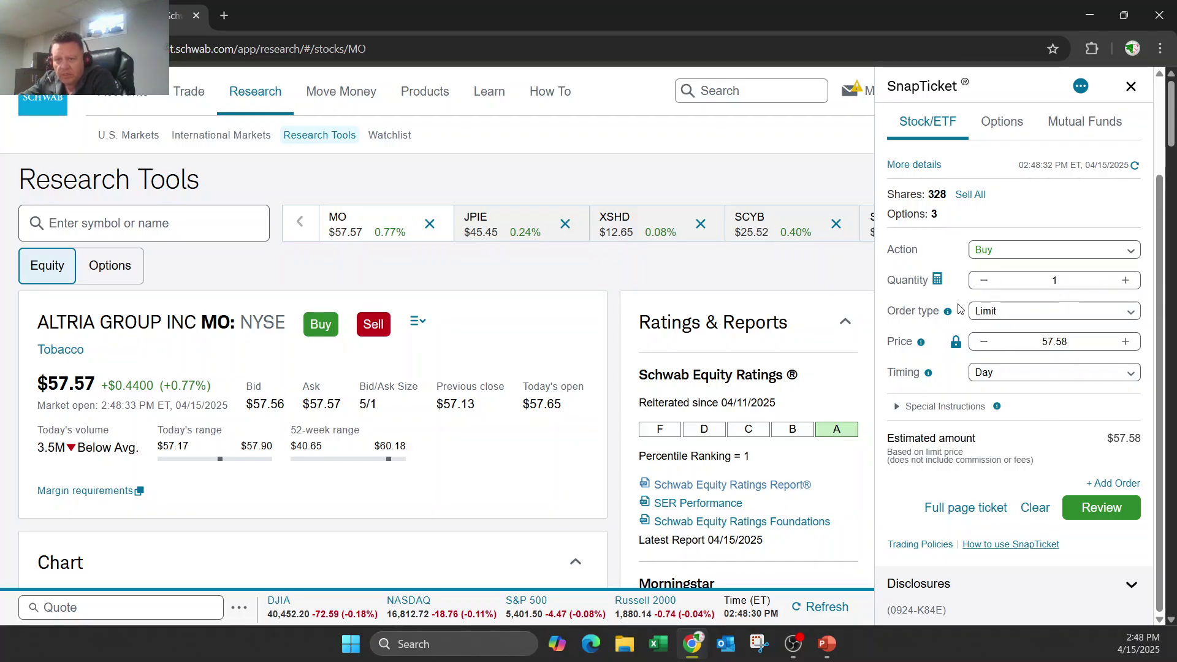
Calculate how many MO shares an investment of $500 buys at the current limit price.
{"action": "left_click", "coordinate": [938, 281]}
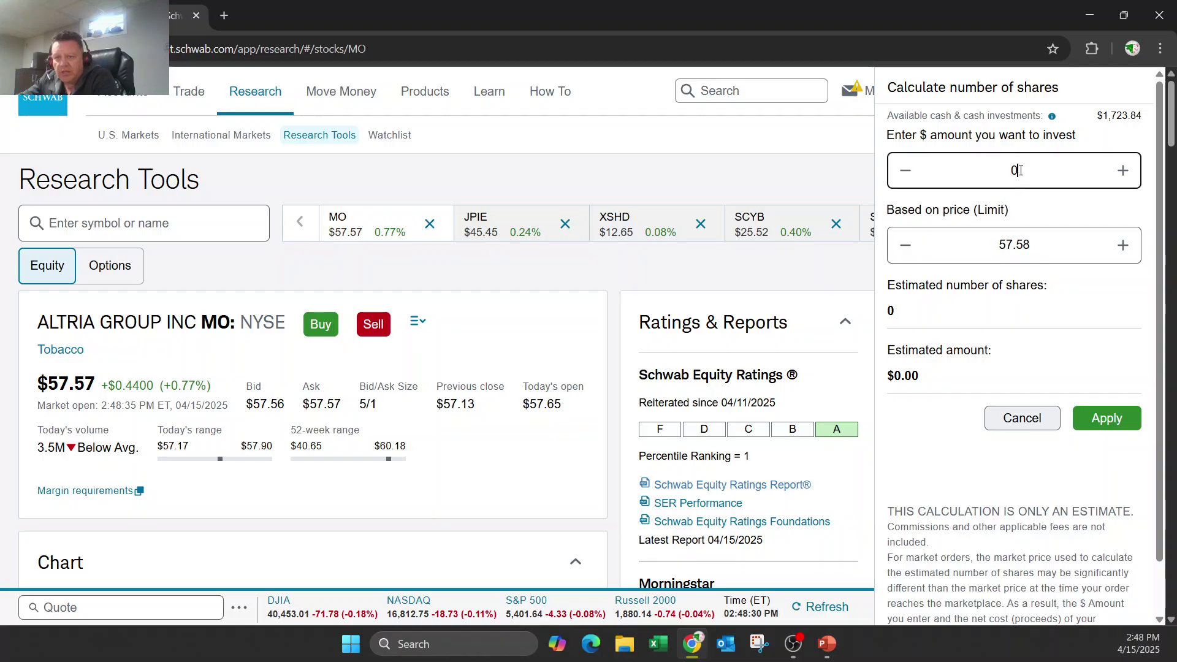
{"action": "left_click", "coordinate": [1019, 170]}
{"action": "key", "text": "BackSpace"}
{"action": "type", "text": "500"}
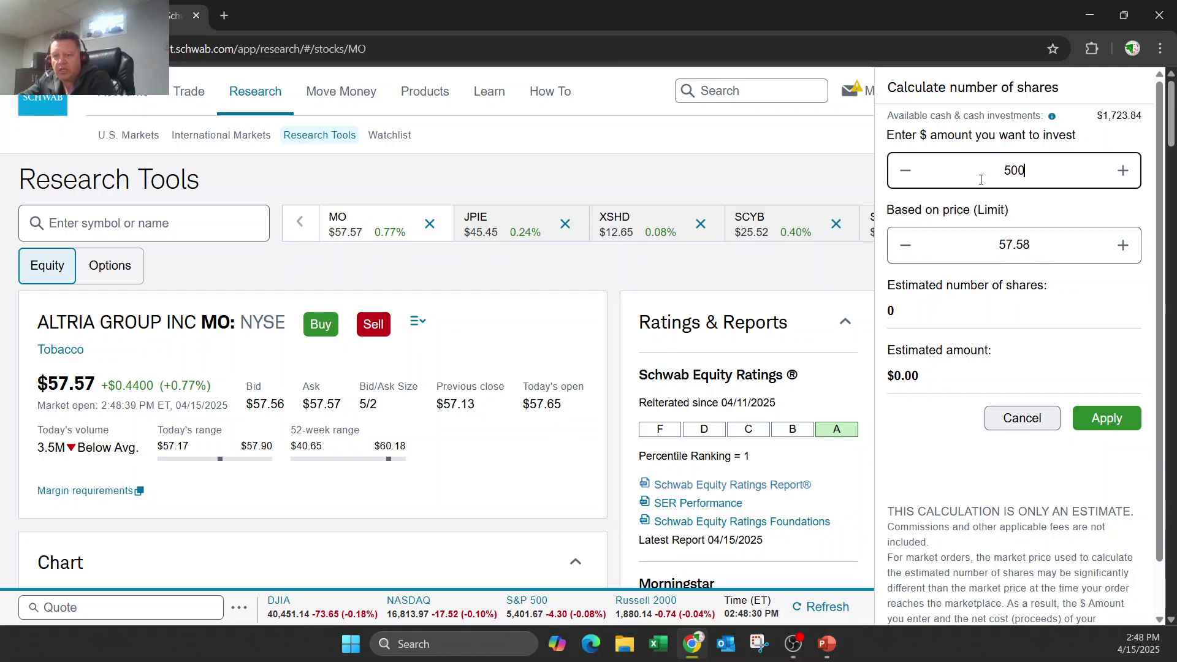
{"action": "double_click", "coordinate": [1032, 243]}
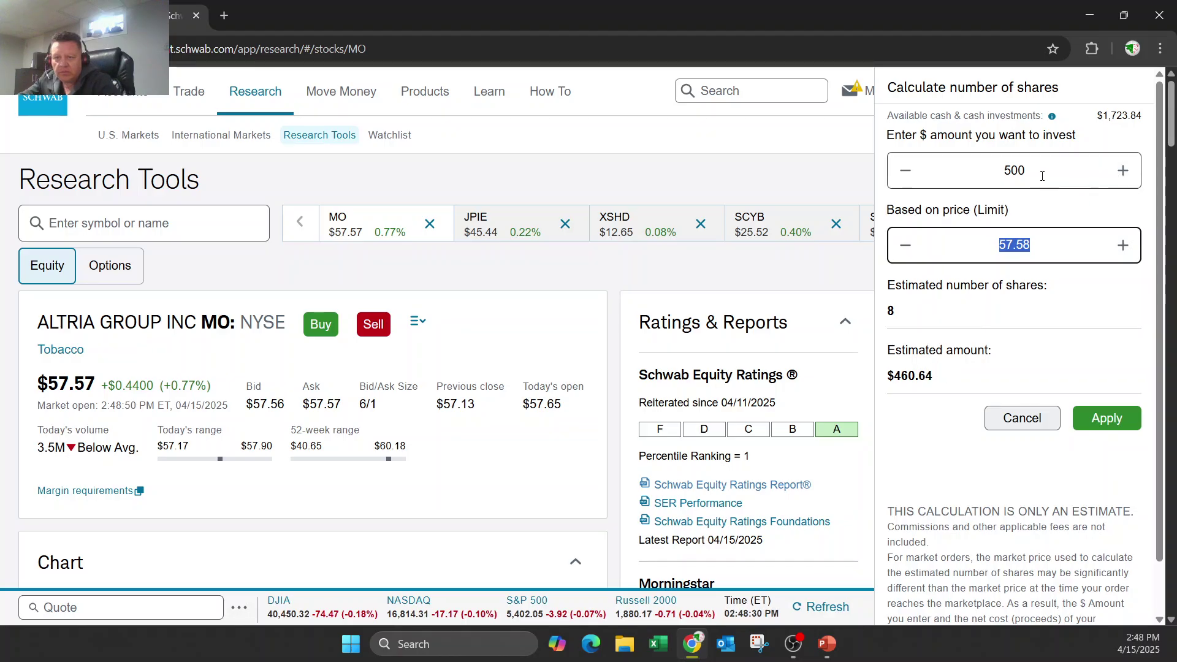
Recalculate the share count for a $100 investment and leave the calculator without applying it.
{"action": "left_click", "coordinate": [957, 174]}
{"action": "type", "text": "1"}
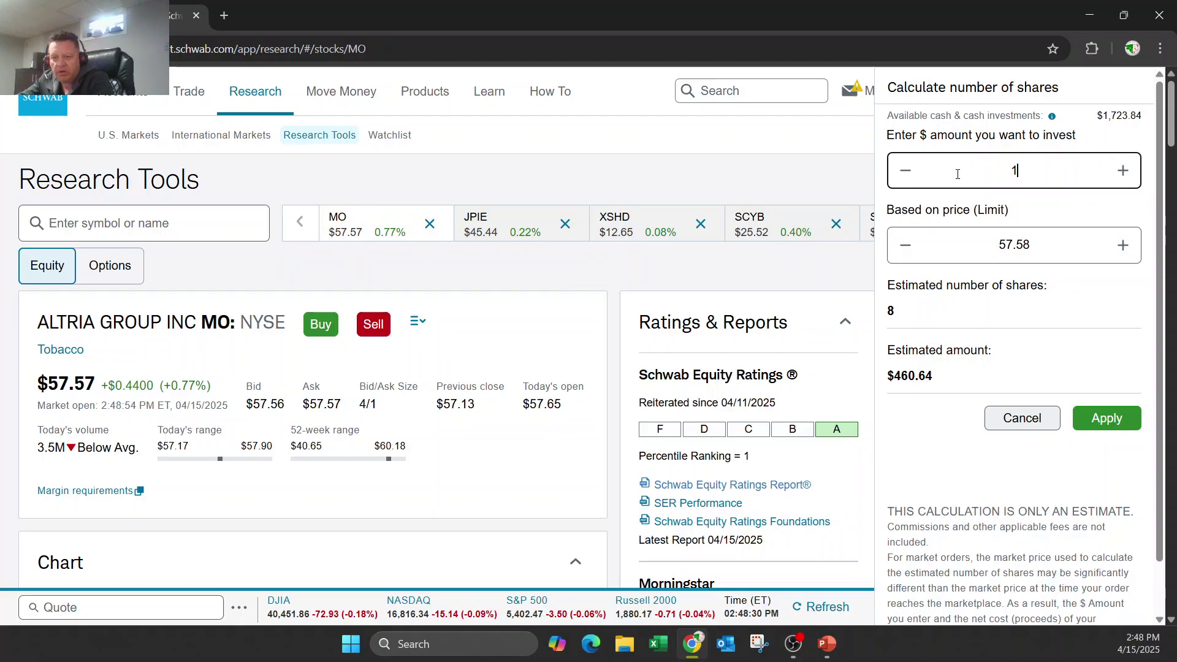
{"action": "type", "text": "00"}
{"action": "key", "text": "Tab"}
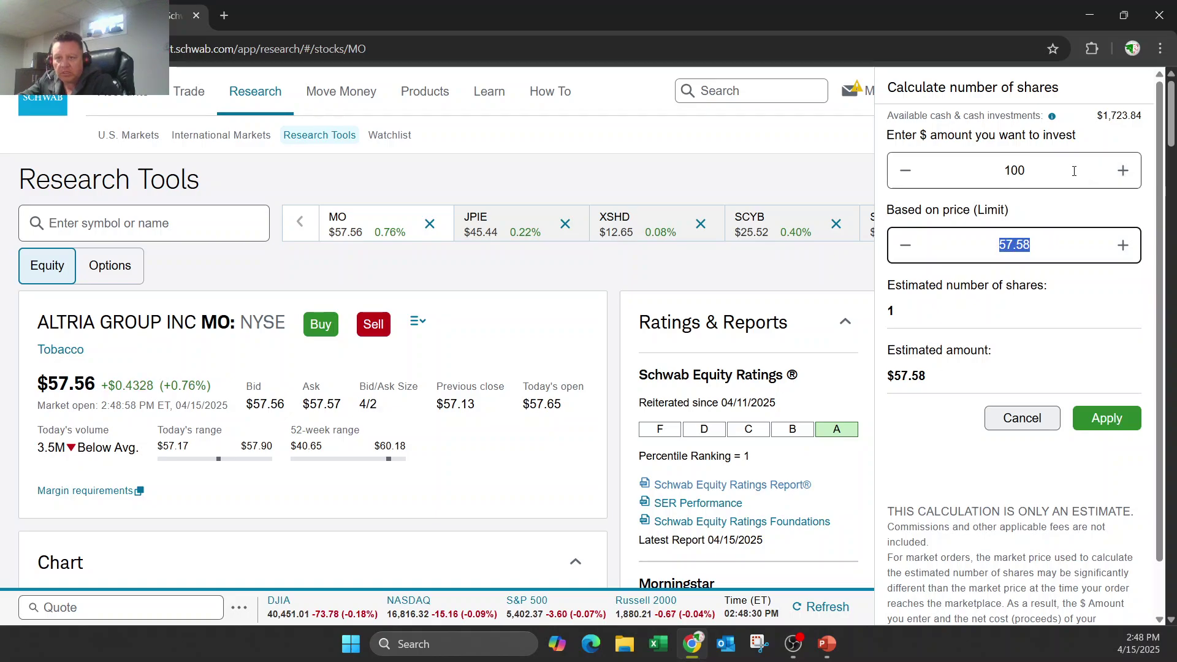
{"action": "left_click", "coordinate": [1029, 423]}
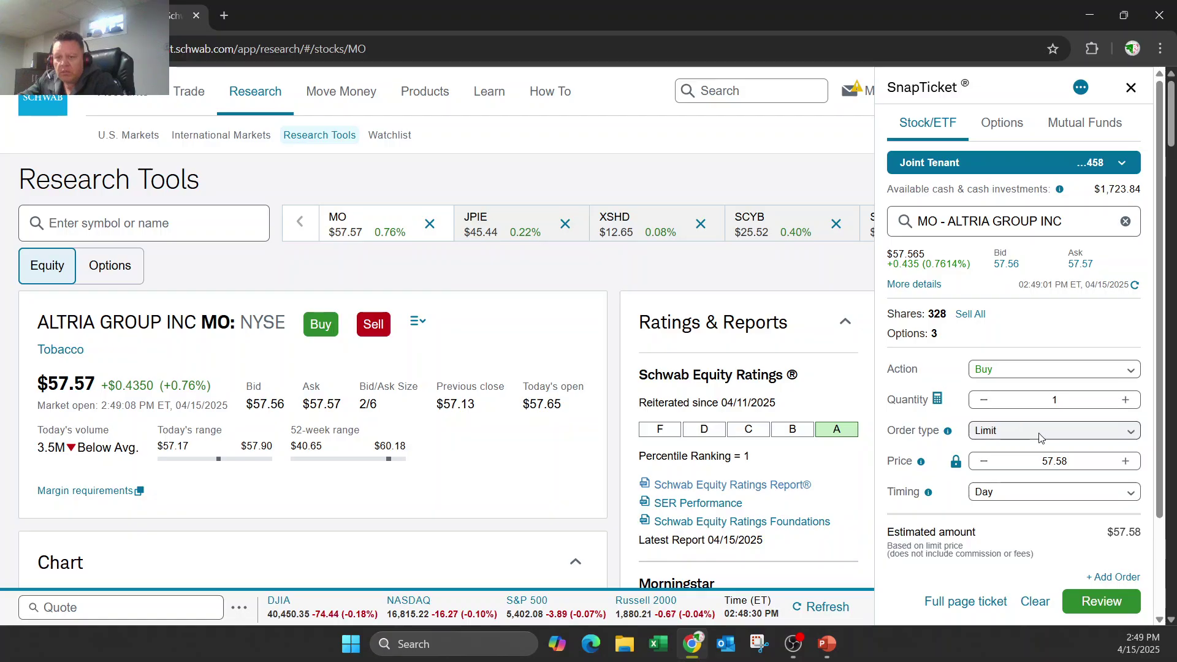
Set the order type of the MO buy order to Market.
{"action": "left_click", "coordinate": [994, 435]}
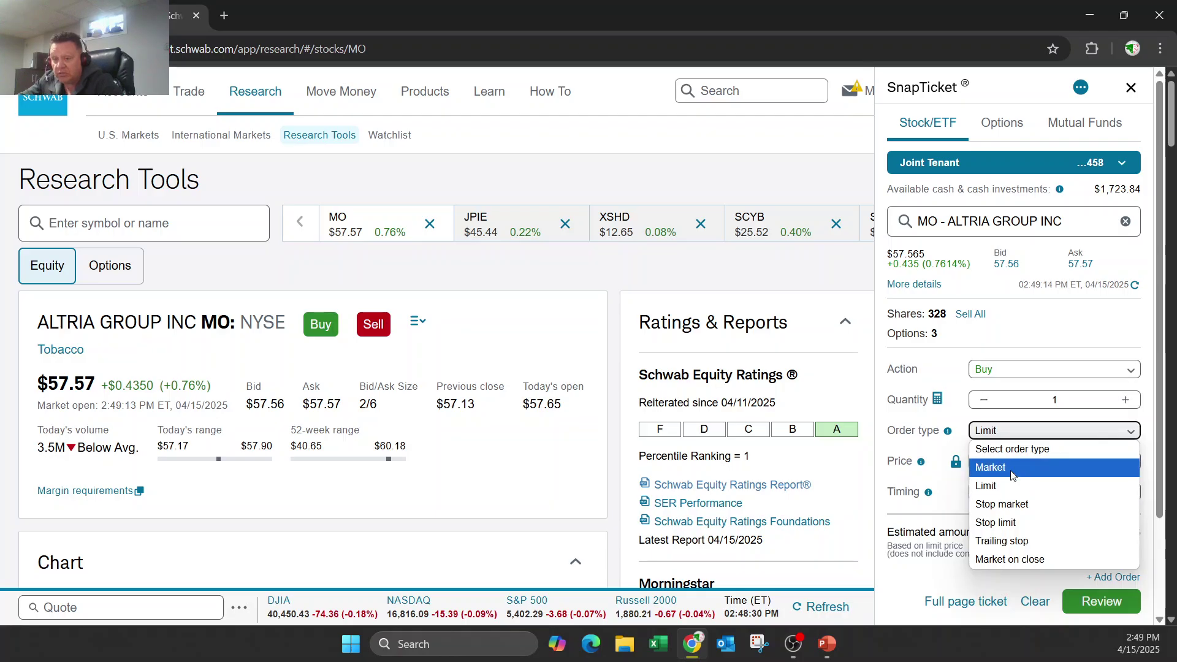
{"action": "left_click", "coordinate": [1011, 472]}
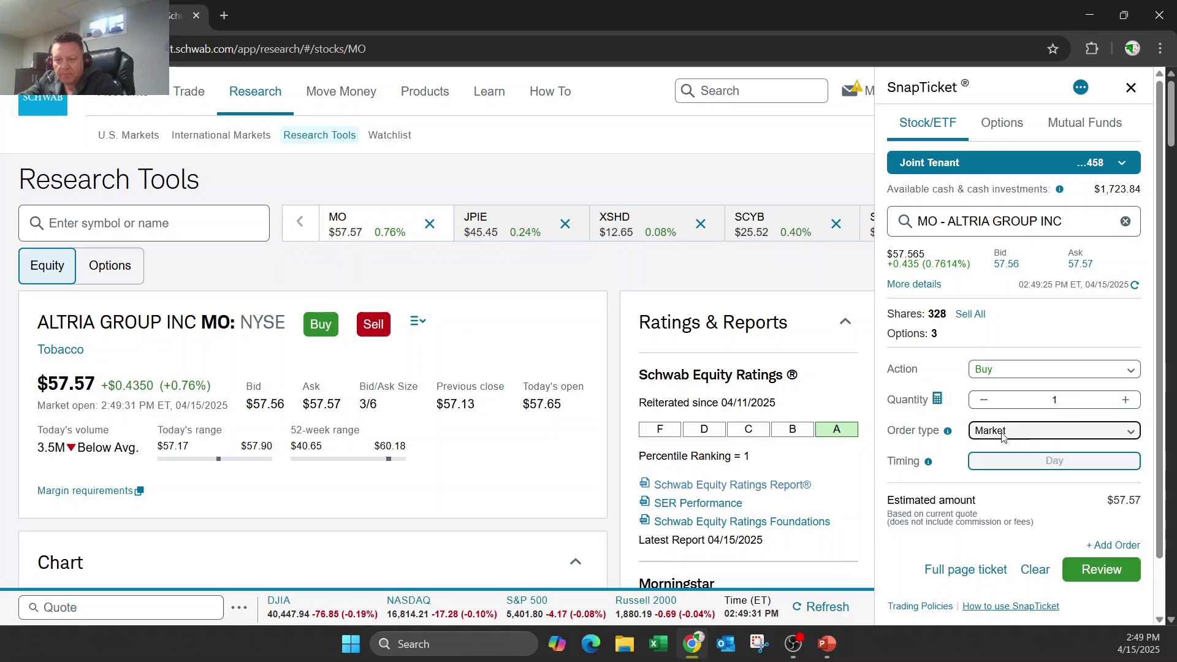
Switch the MO buy order to a Limit order and lower the limit price in one-cent steps to 57.43.
{"action": "left_click", "coordinate": [1040, 435]}
{"action": "left_click", "coordinate": [1007, 485]}
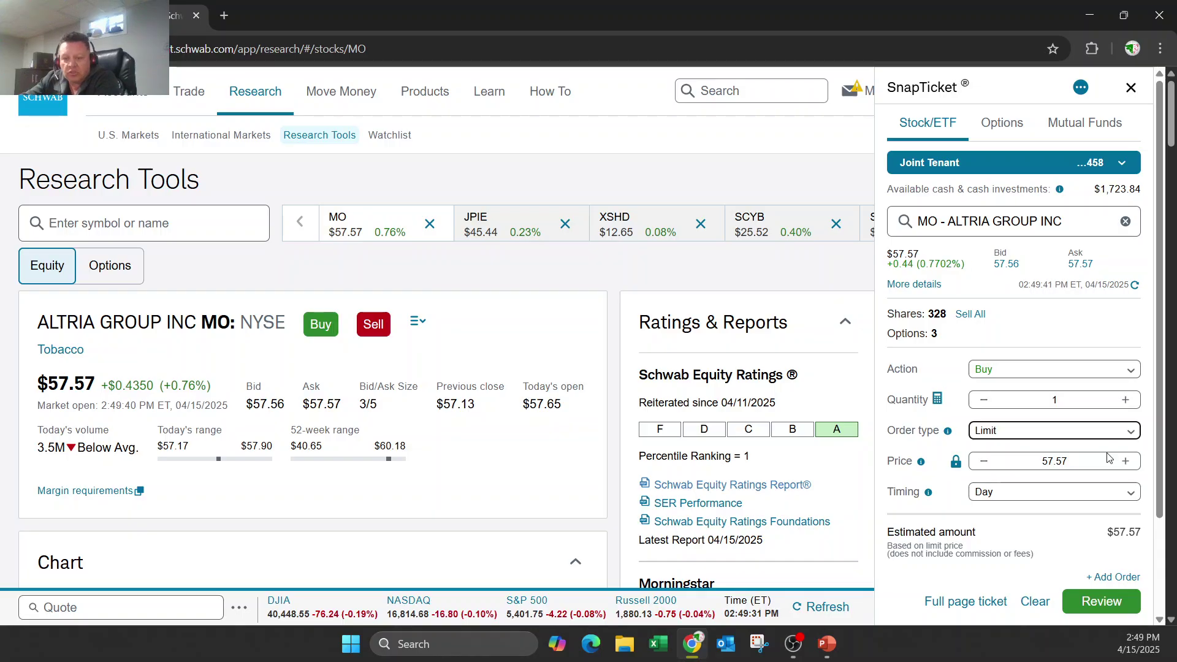
{"action": "left_click", "coordinate": [983, 461]}
{"action": "left_click", "coordinate": [982, 462]}
{"action": "left_click", "coordinate": [981, 462]}
{"action": "left_click", "coordinate": [981, 463]}
{"action": "left_click", "coordinate": [982, 462]}
{"action": "left_click", "coordinate": [981, 462]}
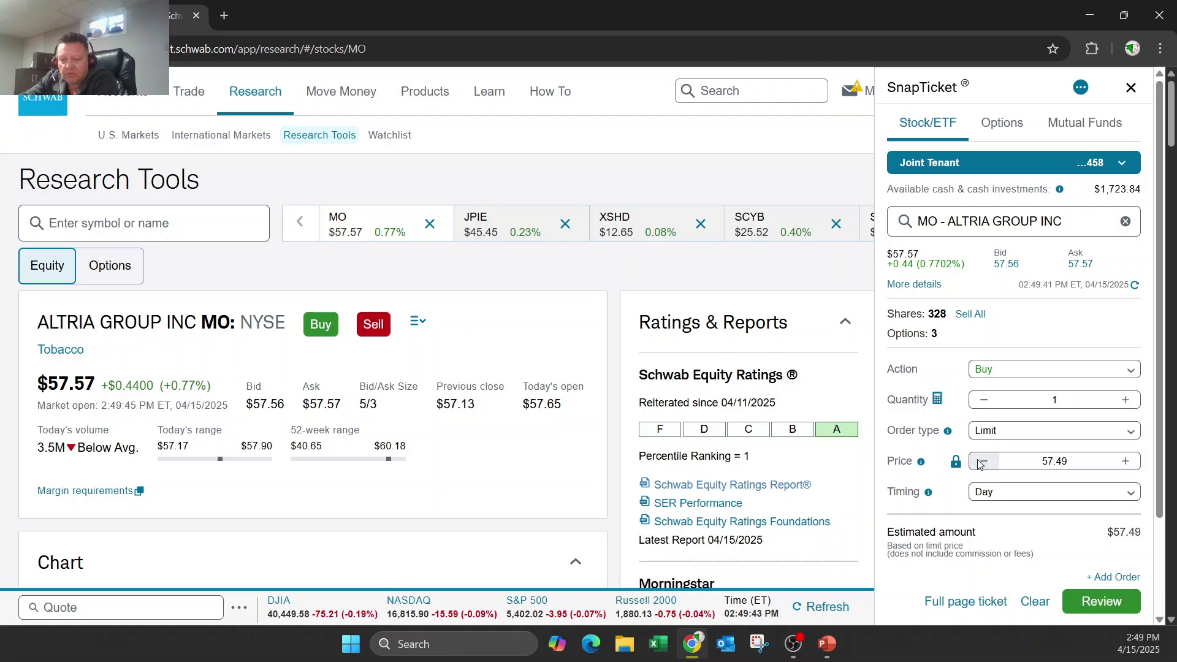
{"action": "left_click", "coordinate": [981, 462]}
{"action": "left_click", "coordinate": [981, 462]}
{"action": "left_click", "coordinate": [981, 462]}
{"action": "left_click", "coordinate": [981, 462]}
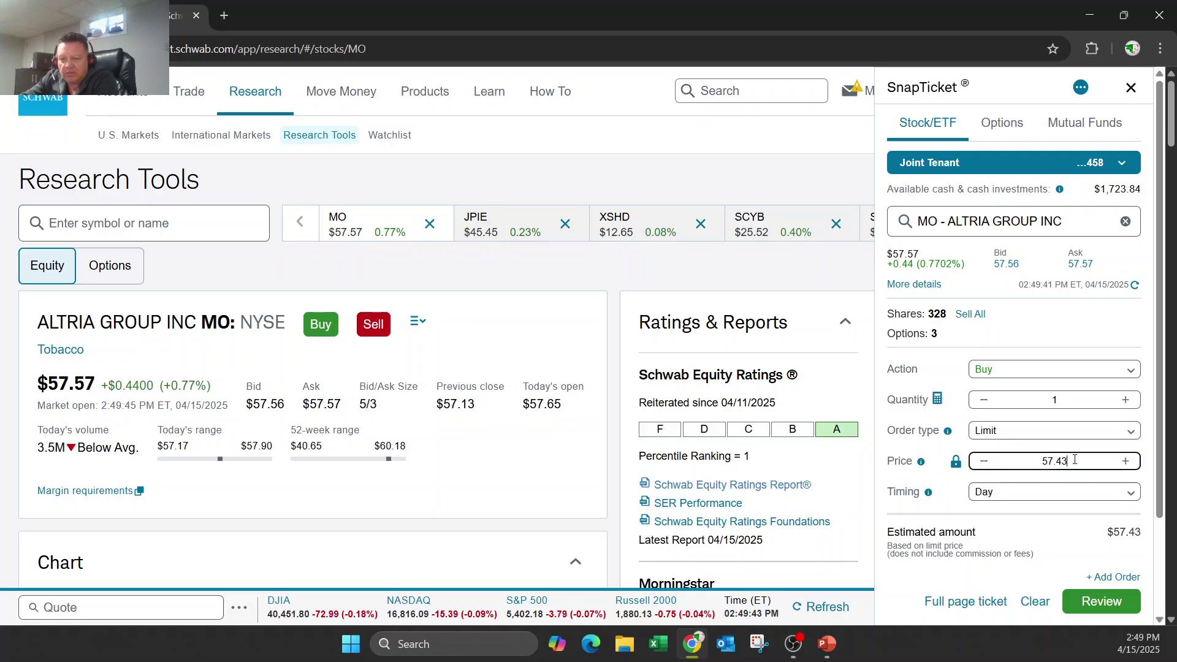
Set the limit price of the MO buy order to 57.00.
{"action": "left_click", "coordinate": [1070, 453]}
{"action": "key", "text": "BackSpace"}
{"action": "key", "text": "BackSpace"}
{"action": "type", "text": "00"}
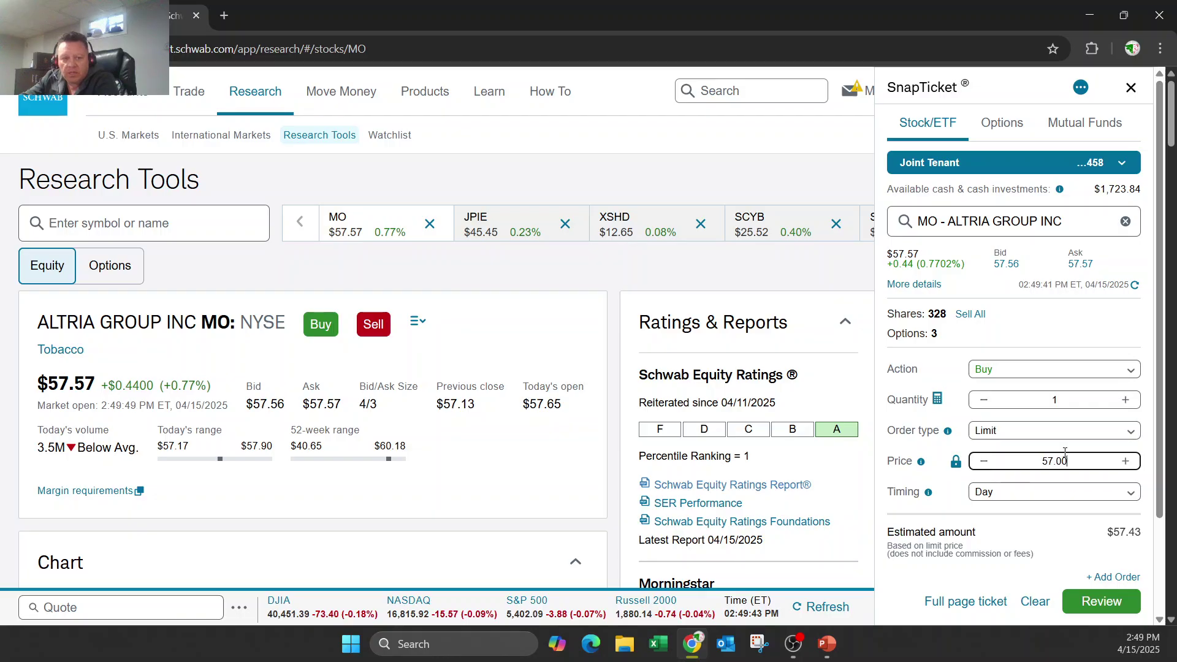
{"action": "key", "text": "Tab"}
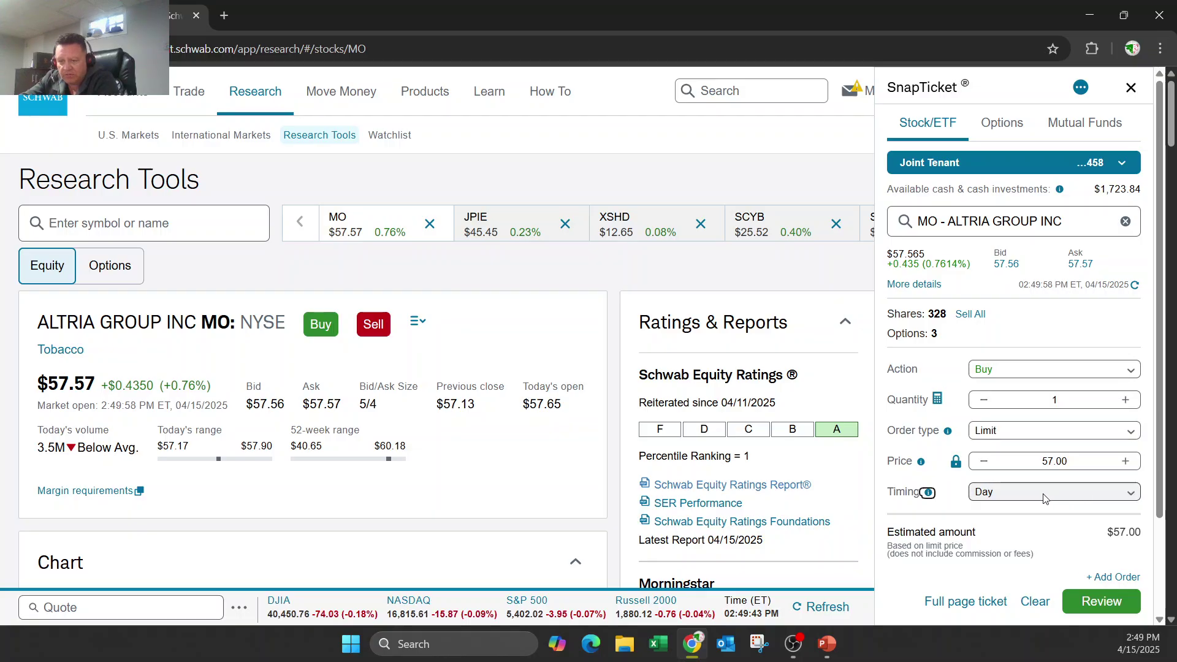
Examine the timing choices for the limit order, including GTC (Good till canceled), and leave the timing at Day.
{"action": "left_click", "coordinate": [1079, 493]}
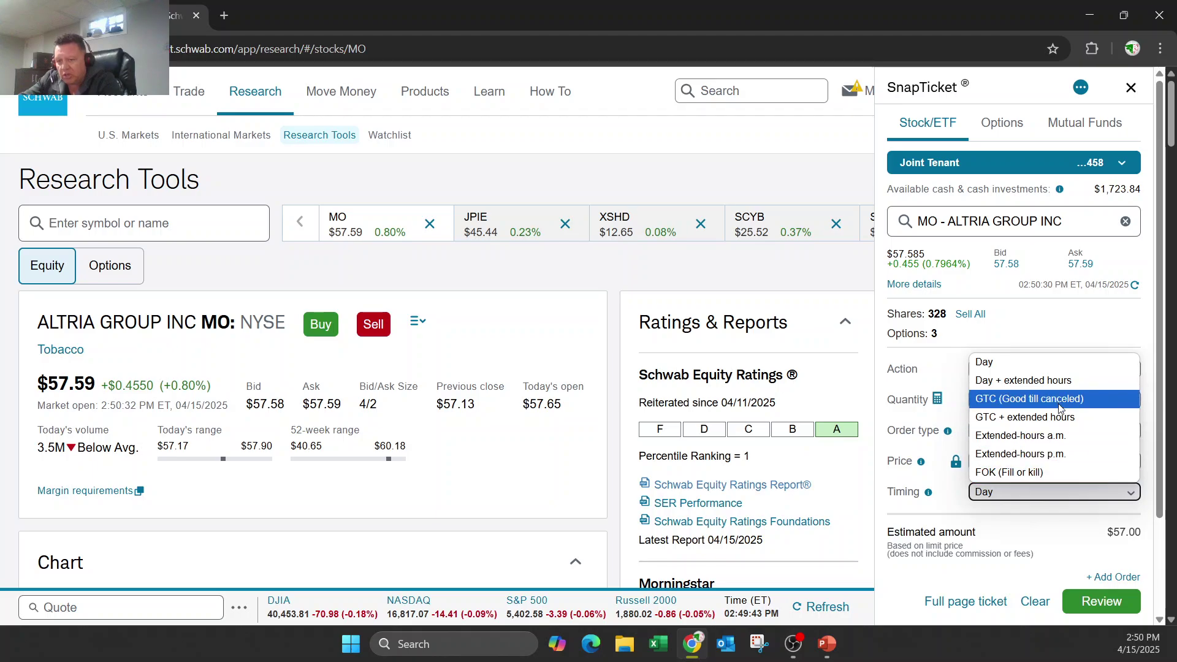
{"action": "left_click", "coordinate": [1067, 328]}
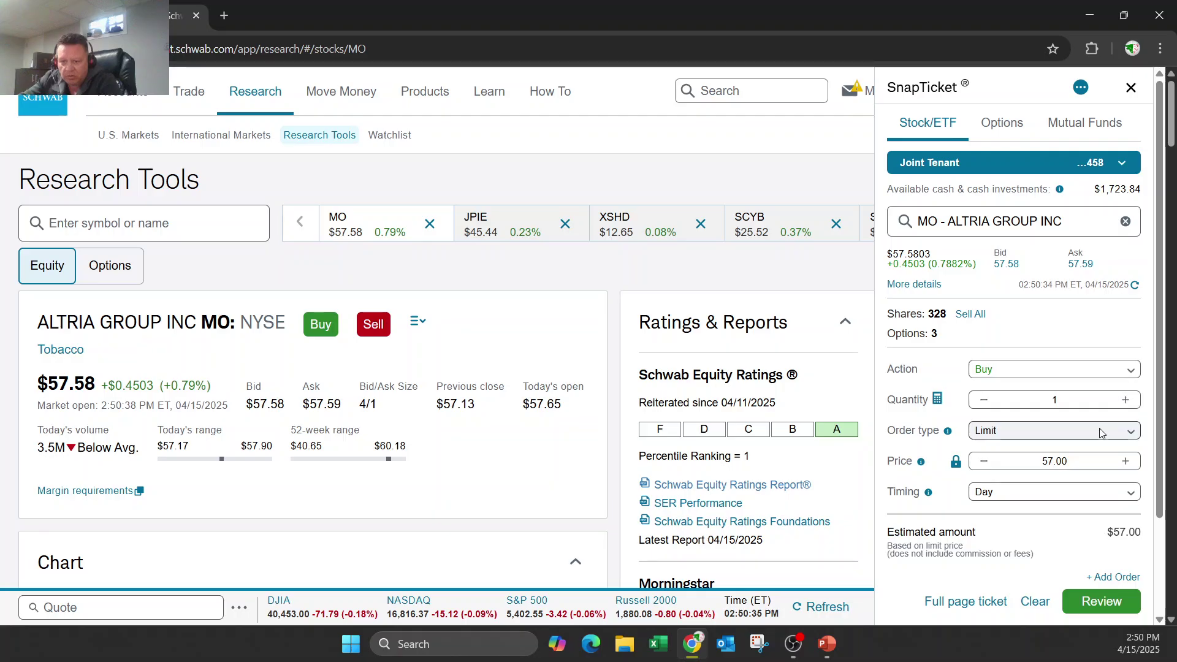
{"action": "left_click", "coordinate": [1103, 494]}
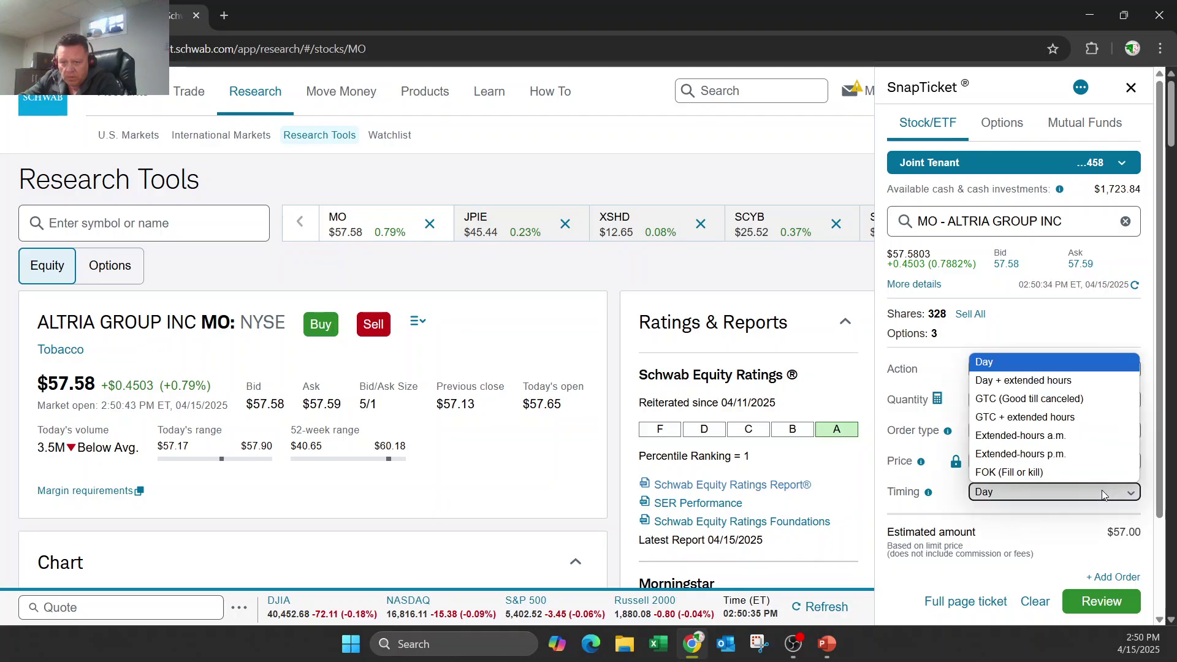
{"action": "left_click", "coordinate": [1103, 494]}
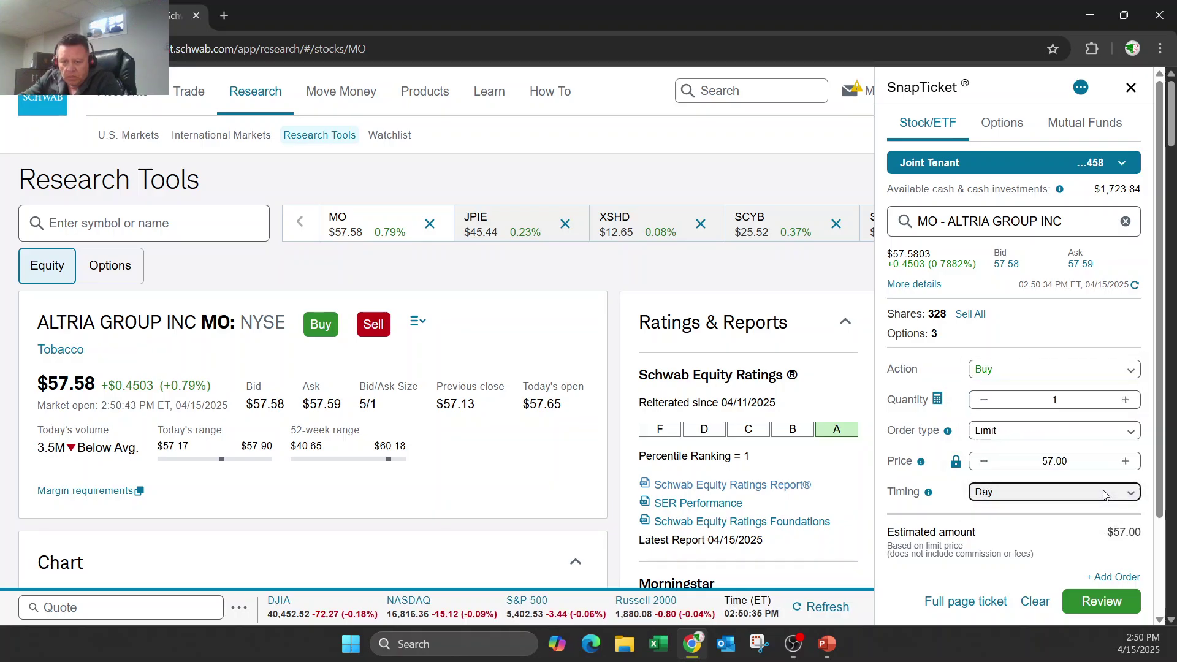
{"action": "left_click", "coordinate": [1055, 494]}
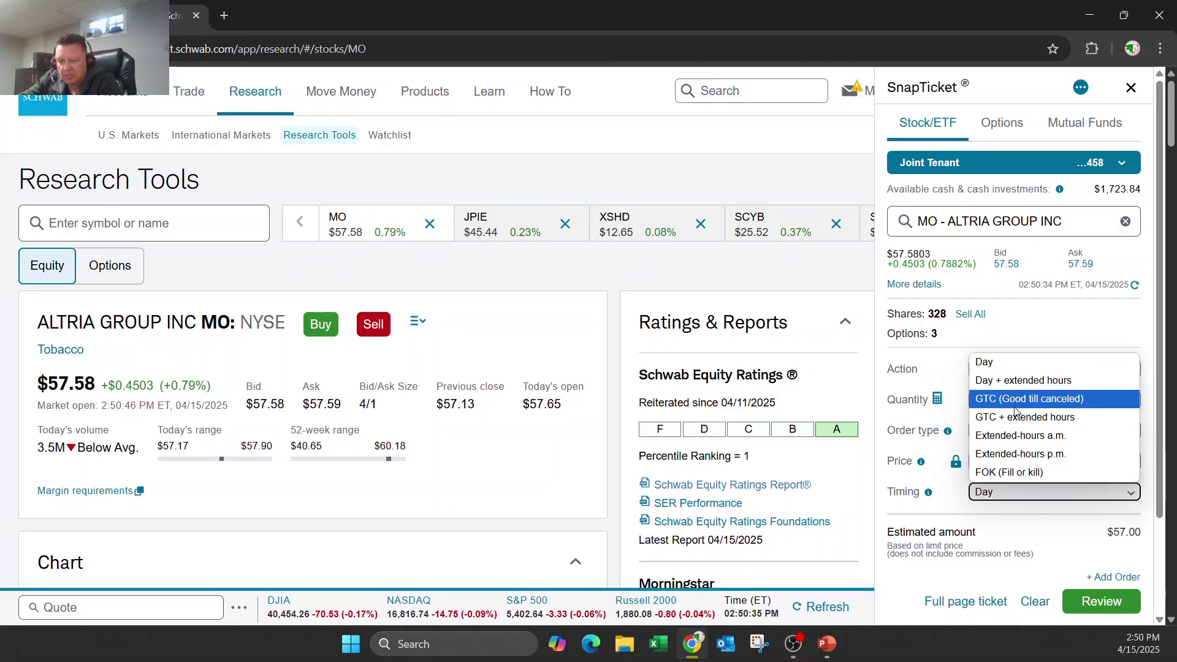
{"action": "left_click", "coordinate": [1044, 340]}
Look over the MO research page down to the dividend payment and annual yield details.
{"action": "scroll", "coordinate": [646, 418], "scroll_direction": "down", "scroll_amount": 10}
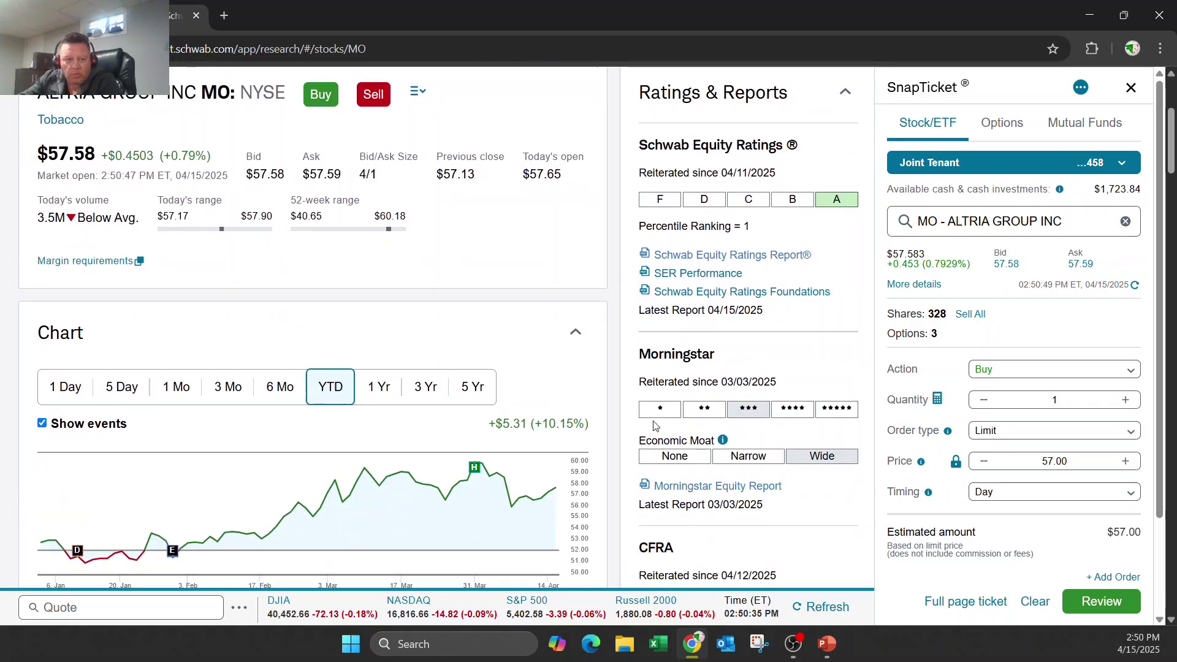
{"action": "scroll", "coordinate": [646, 418], "scroll_direction": "down", "scroll_amount": 12}
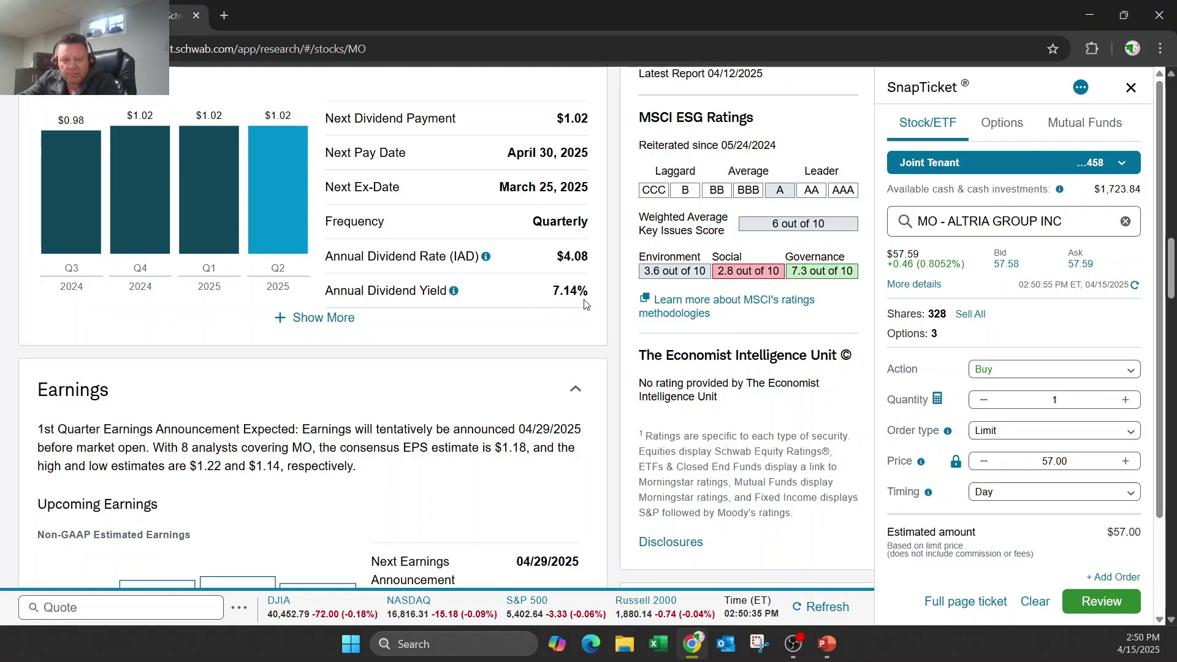
{"action": "scroll", "coordinate": [583, 304], "scroll_direction": "up", "scroll_amount": 7}
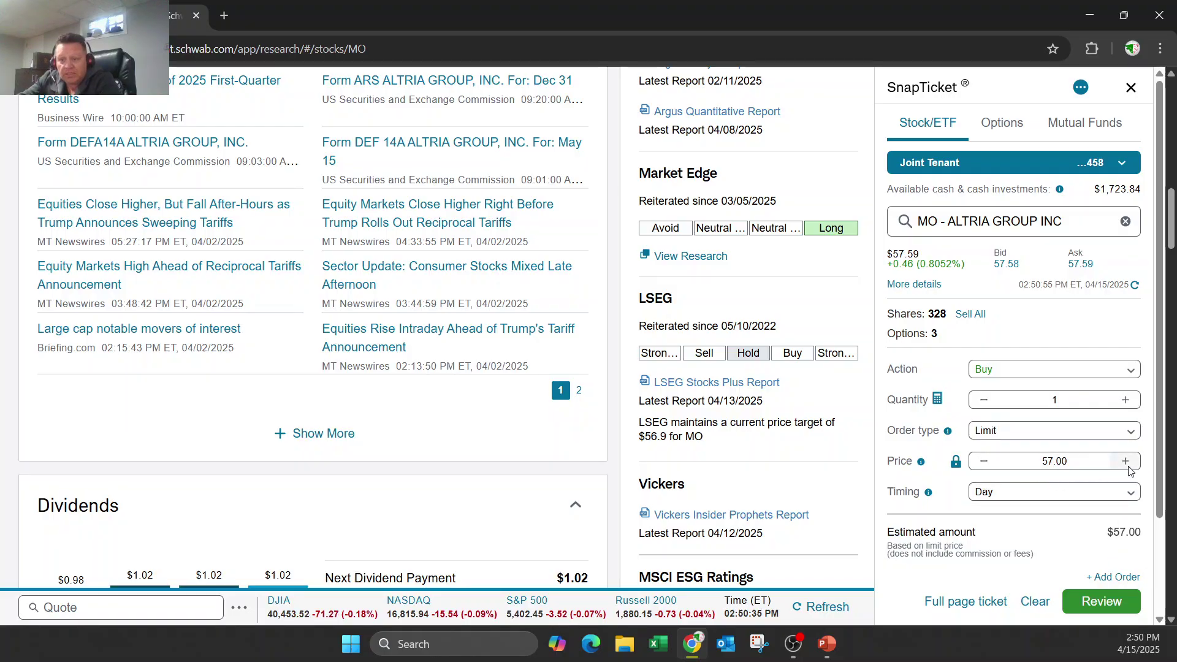
Set the order type back to Market, then review and place the order to buy 1 share of MO.
{"action": "left_click", "coordinate": [1125, 430]}
{"action": "left_click", "coordinate": [1016, 468]}
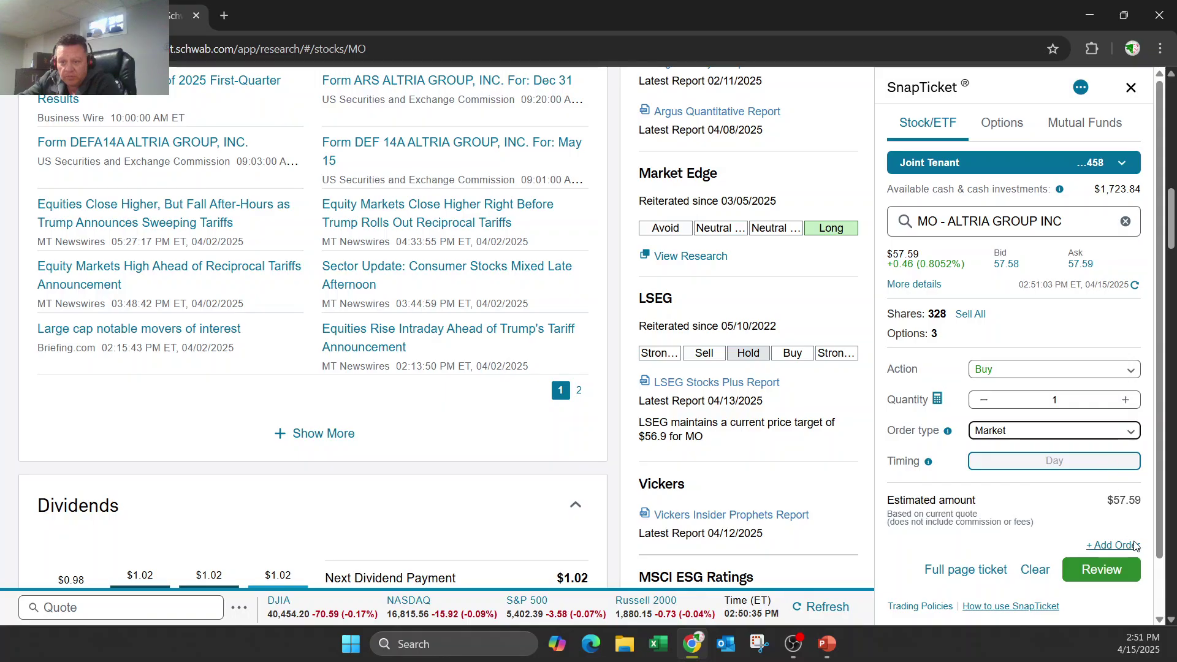
{"action": "left_click", "coordinate": [1117, 573]}
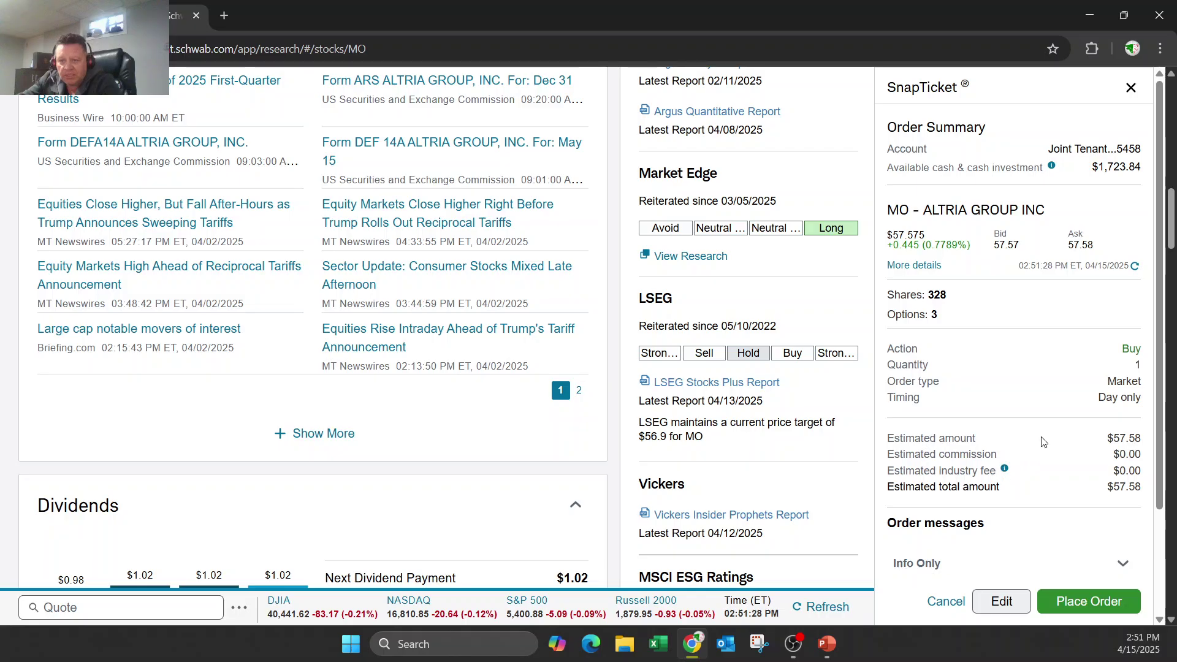
{"action": "left_click", "coordinate": [1084, 602]}
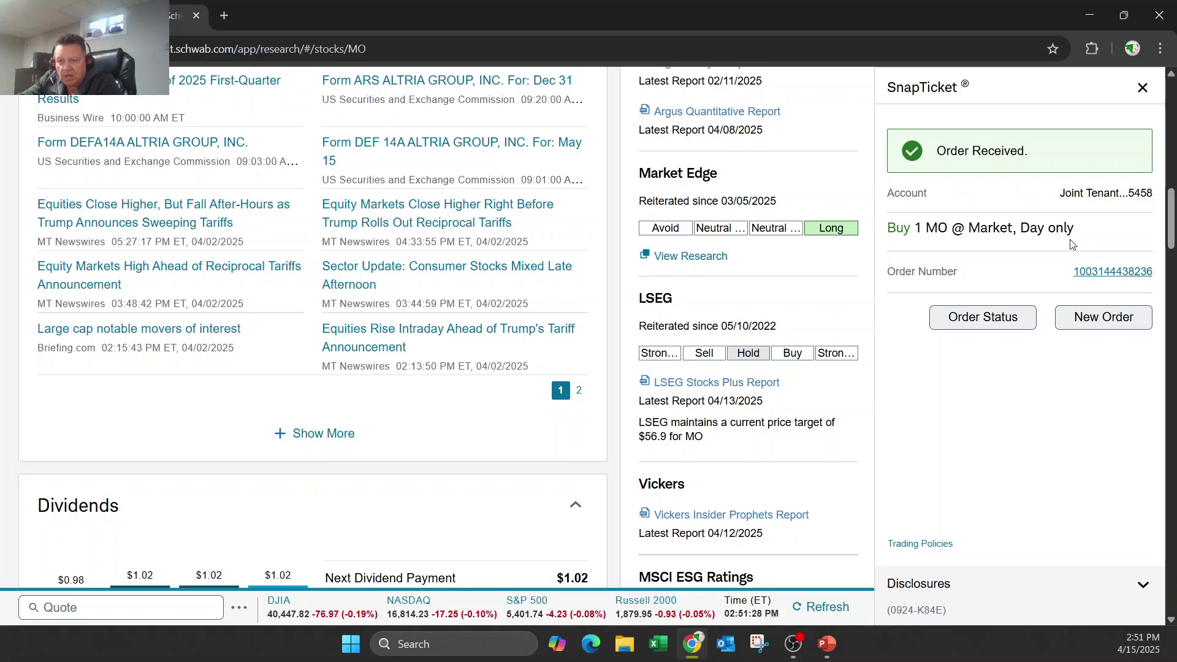
Open the order status page from the received order and check the MO buy order among the account's orders.
{"action": "left_click", "coordinate": [1130, 271]}
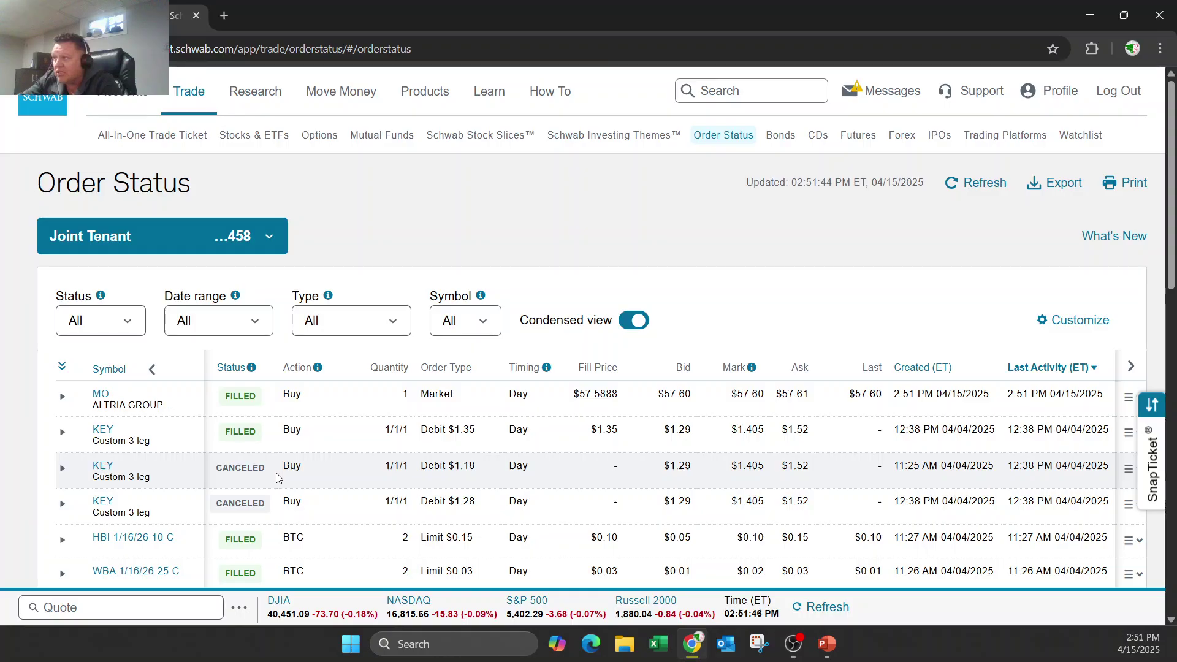
{"action": "scroll", "coordinate": [270, 520], "scroll_direction": "down", "scroll_amount": 2}
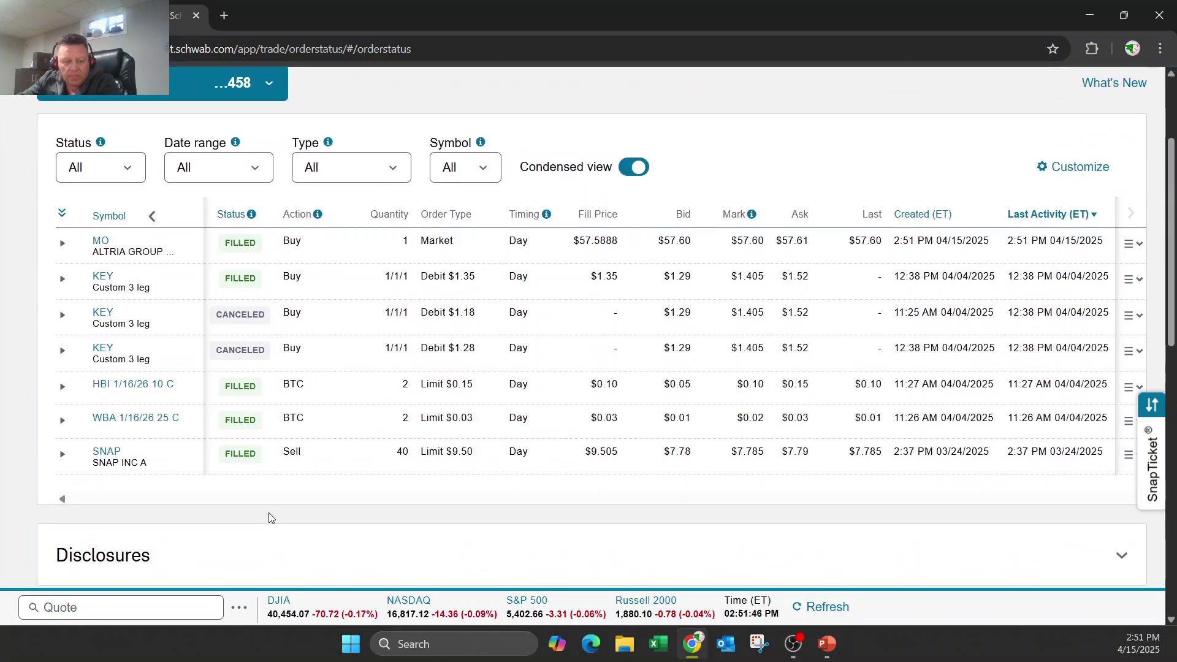
{"action": "scroll", "coordinate": [270, 517], "scroll_direction": "up", "scroll_amount": 2}
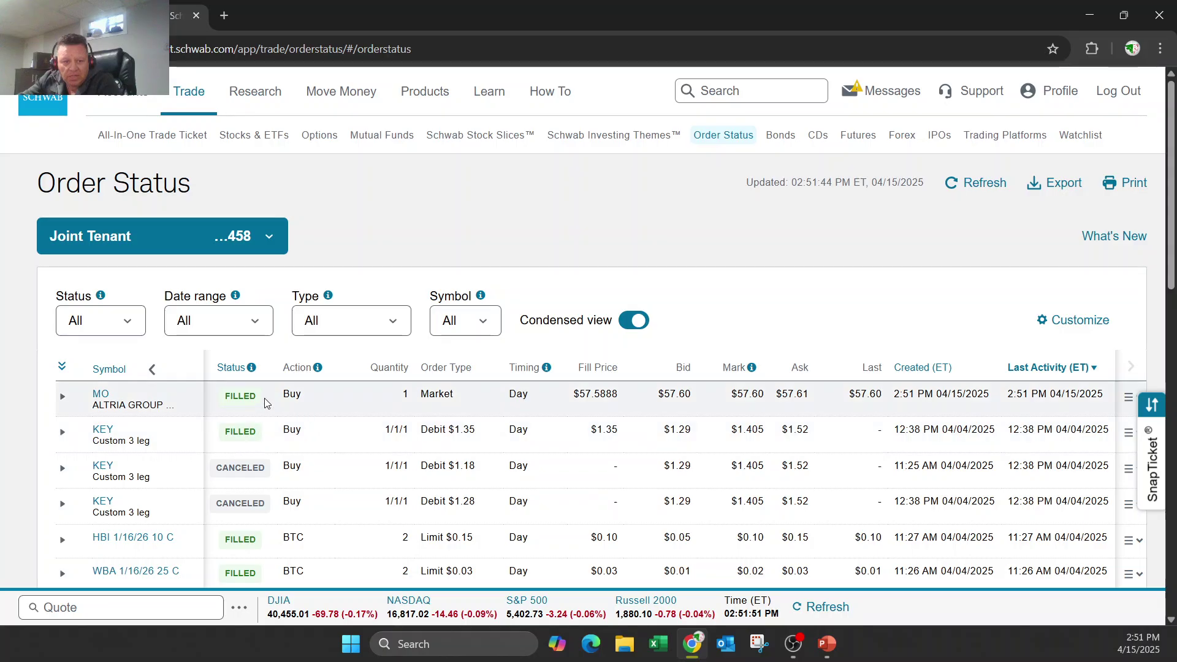